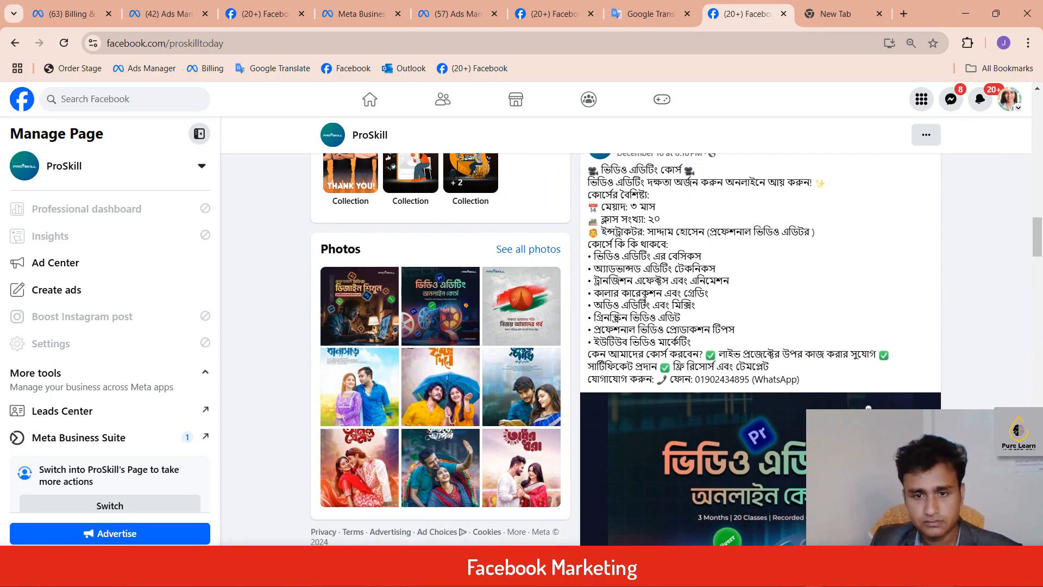
Step: Open the boost setup for the page's video editing course post and dismiss the web traffic ad offer
scroll(714, 327, "down", 4)
scroll(714, 328, "down", 2)
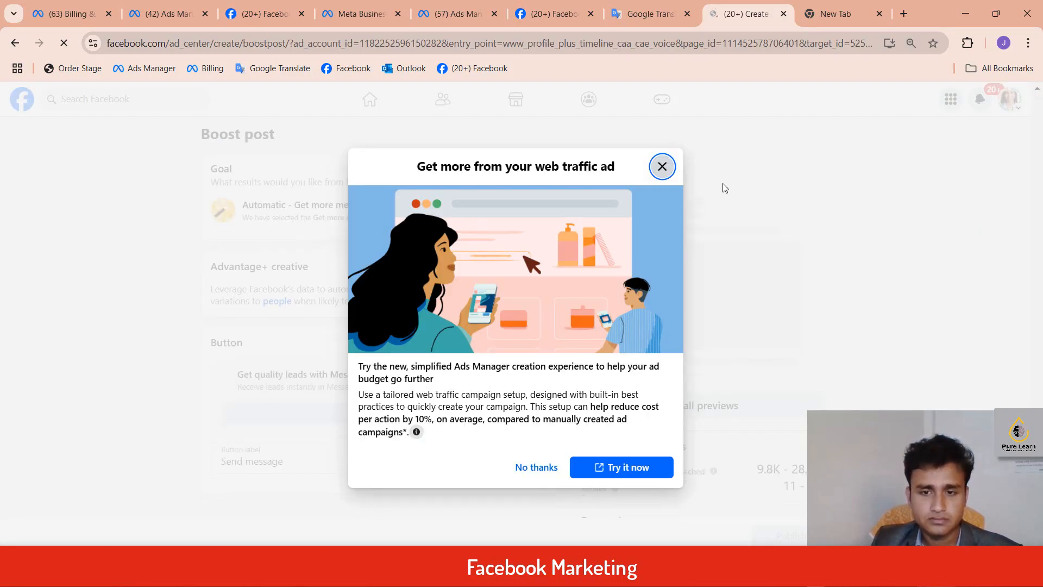
left_click(662, 167)
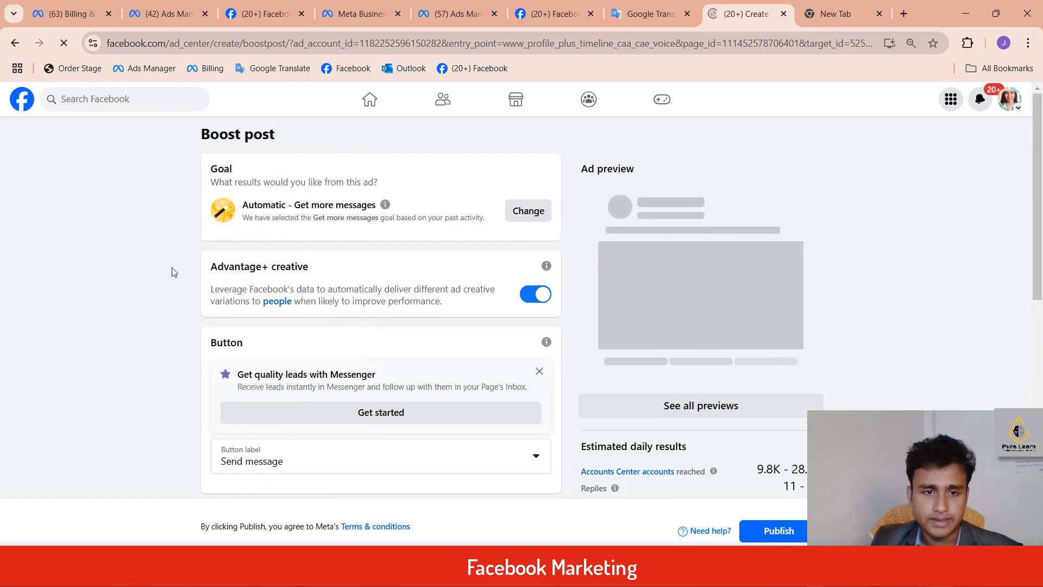
Step: Review the boost's messaging settings and look inside the default welcome message template without changing it
scroll(400, 315, "down", 5)
scroll(400, 302, "up", 2)
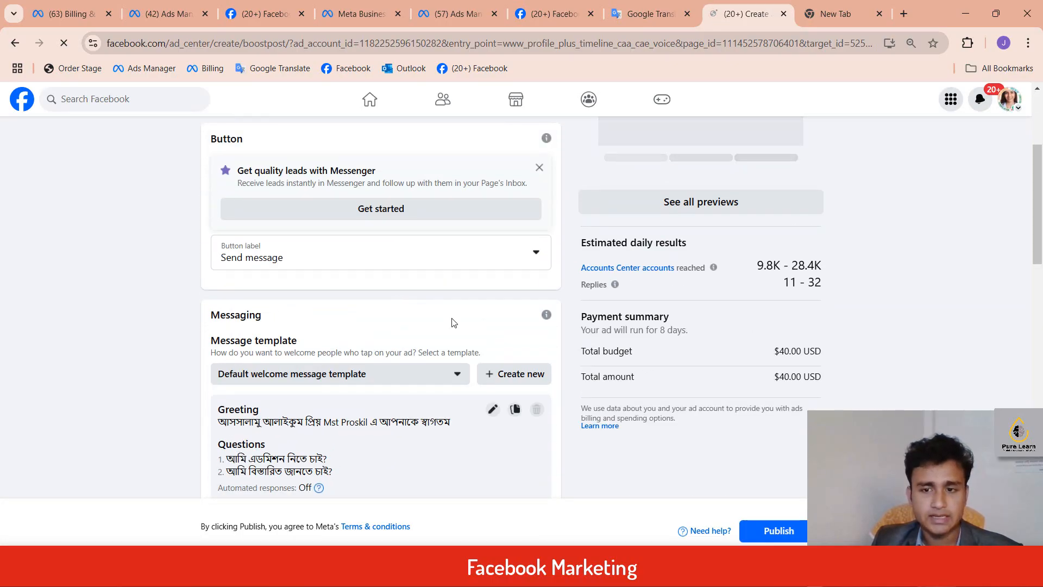
scroll(355, 368, "down", 2)
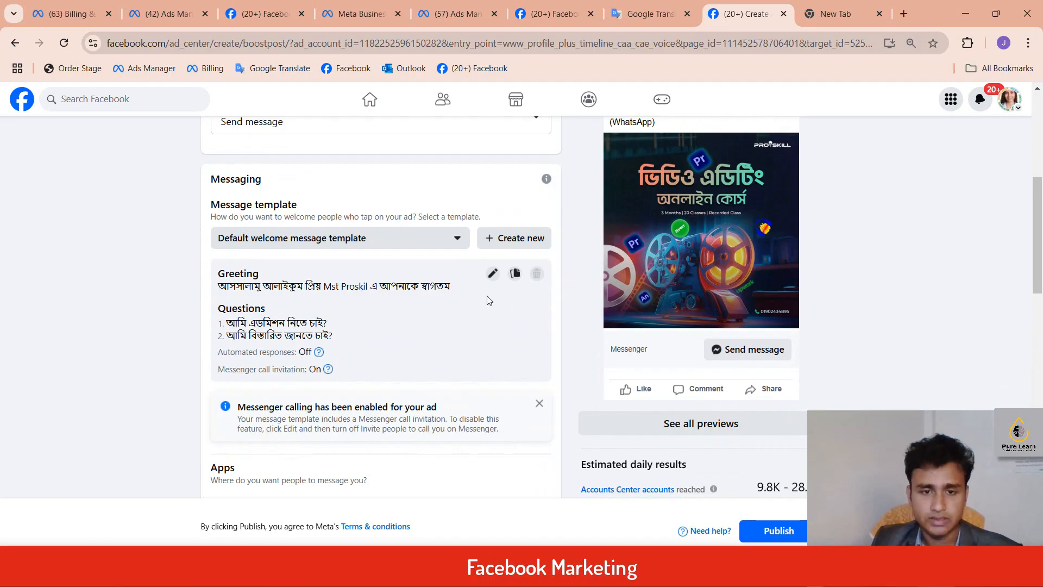
left_click(493, 273)
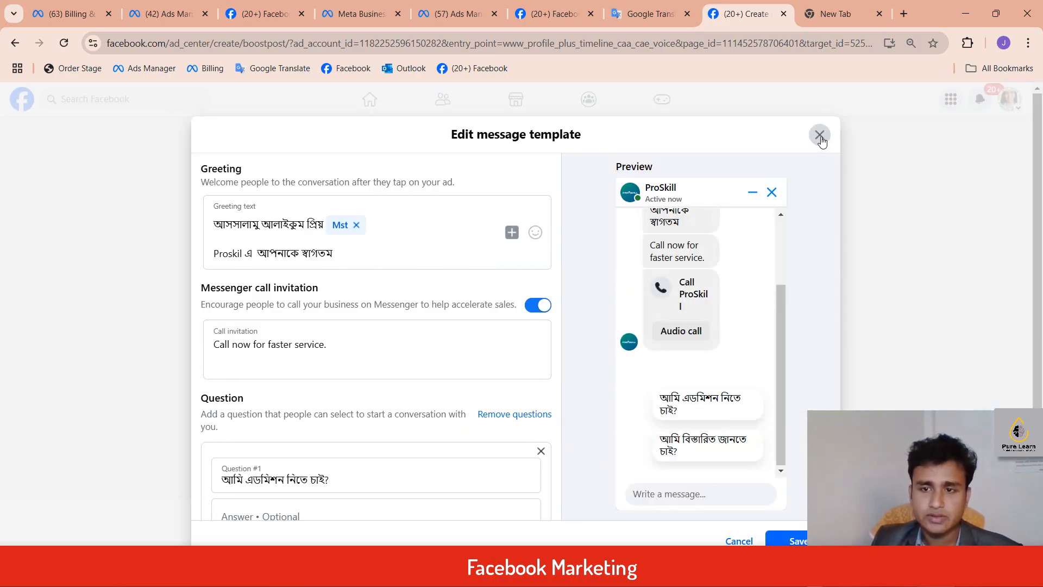
left_click(820, 135)
Step: Look at the available ad goals and close the choice without changing the goal
scroll(380, 361, "up", 6)
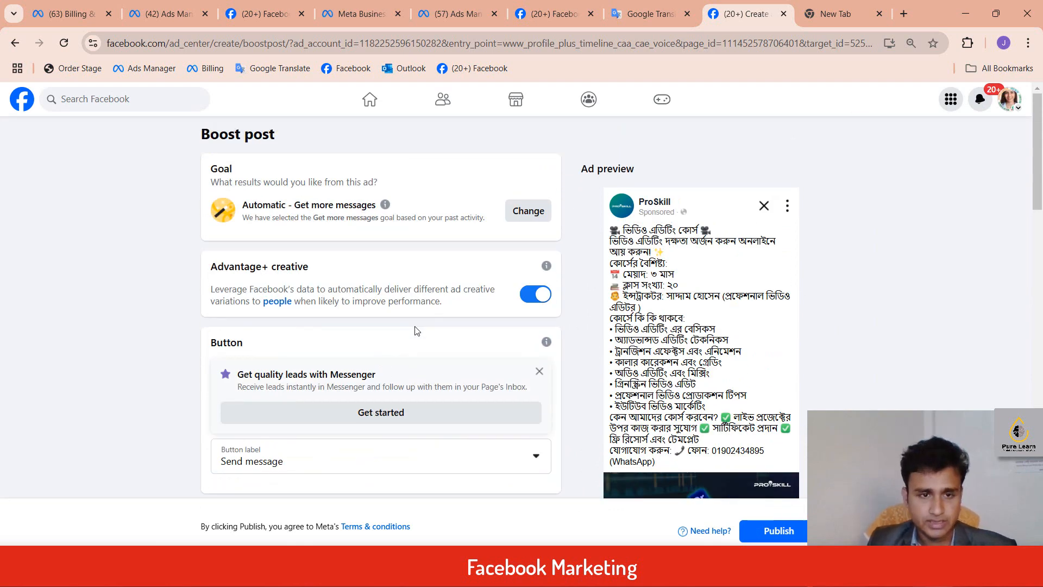
left_click(530, 213)
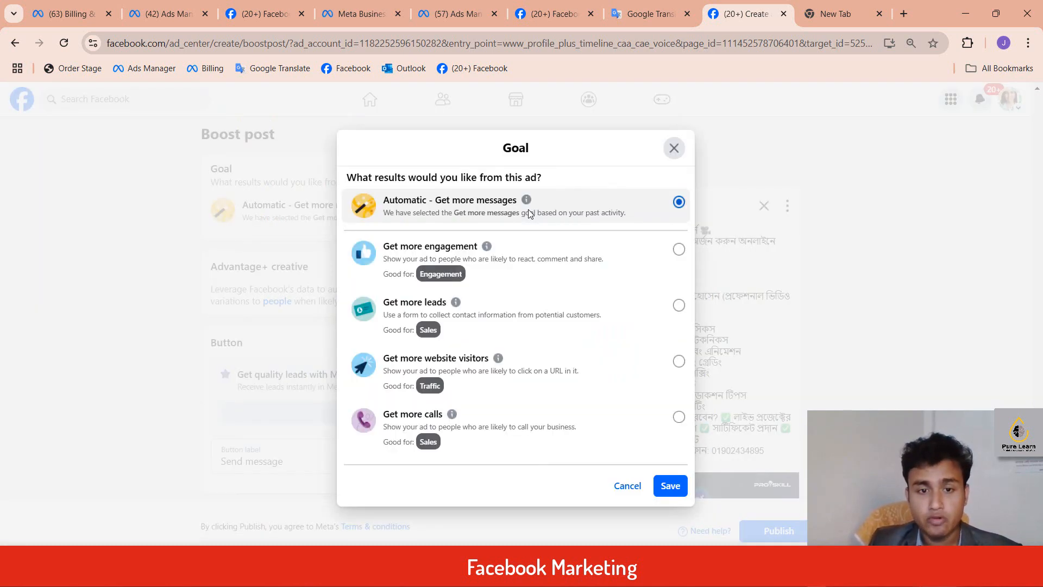
left_click(674, 148)
Step: Look over the button label choices and the messaging apps, keeping the Send message label
scroll(433, 315, "down", 4)
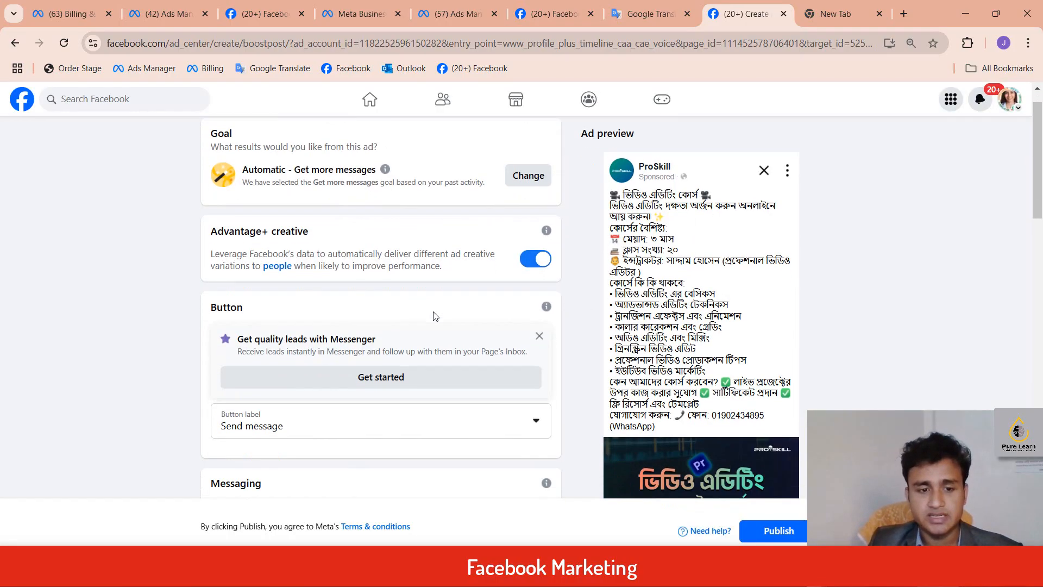
left_click(395, 264)
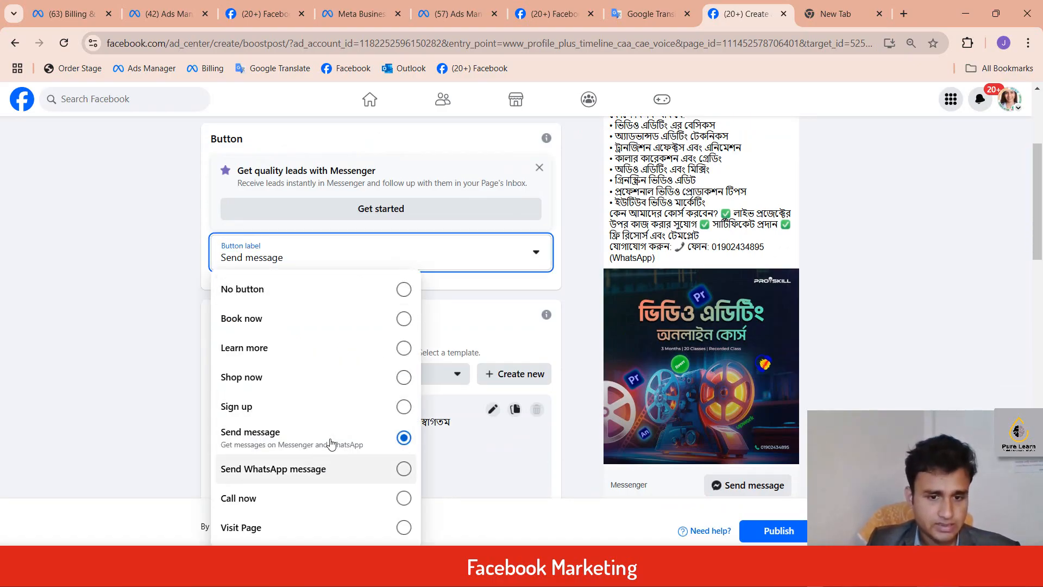
scroll(299, 363, "down", 5)
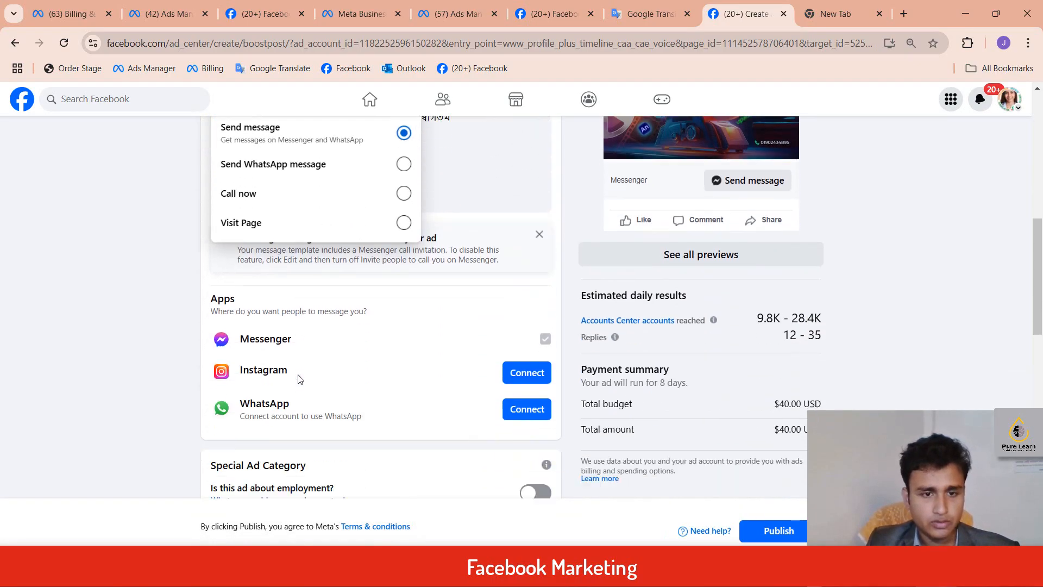
scroll(299, 379, "up", 5)
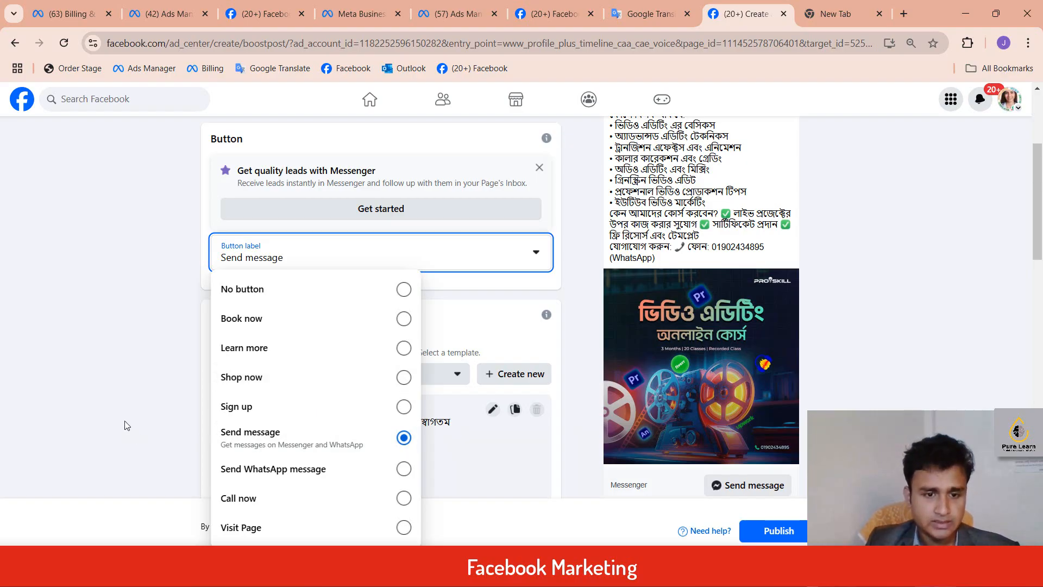
left_click(125, 423)
Step: Edit the default welcome message template to turn off the Messenger call invitation, and check its two questions
scroll(412, 314, "down", 3)
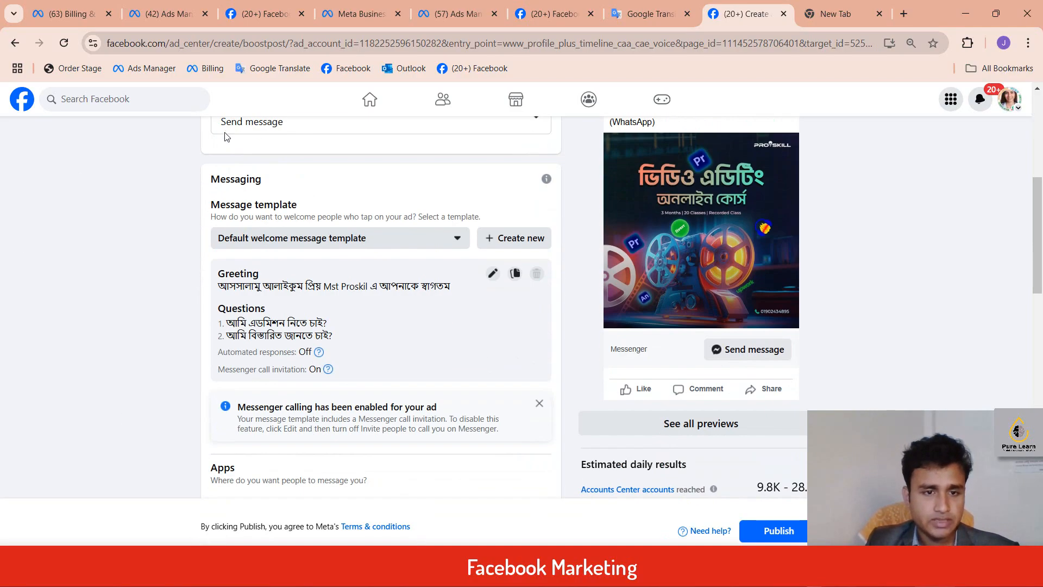
left_click(493, 275)
scroll(625, 321, "up", 3)
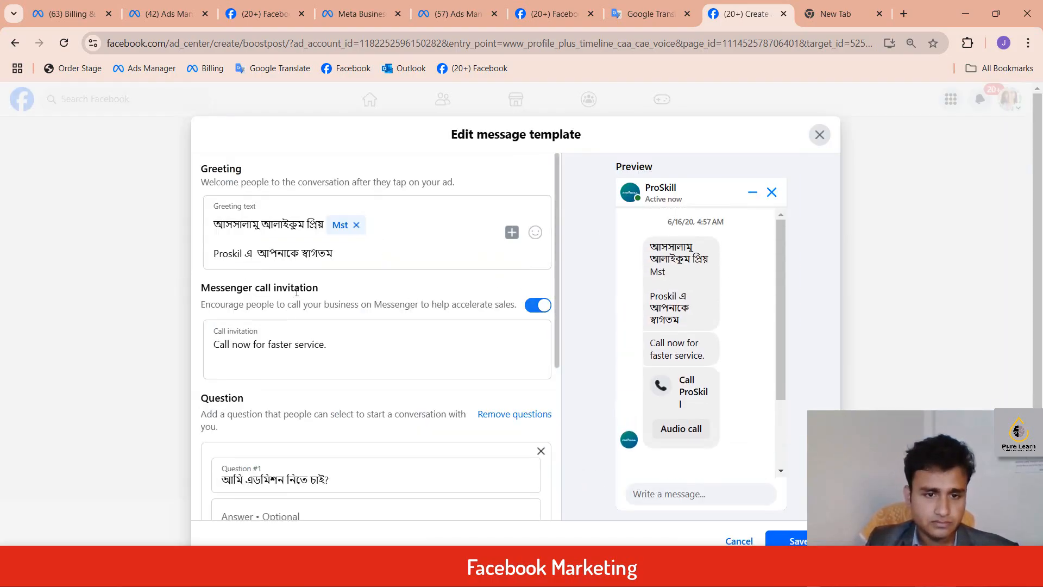
left_click(538, 306)
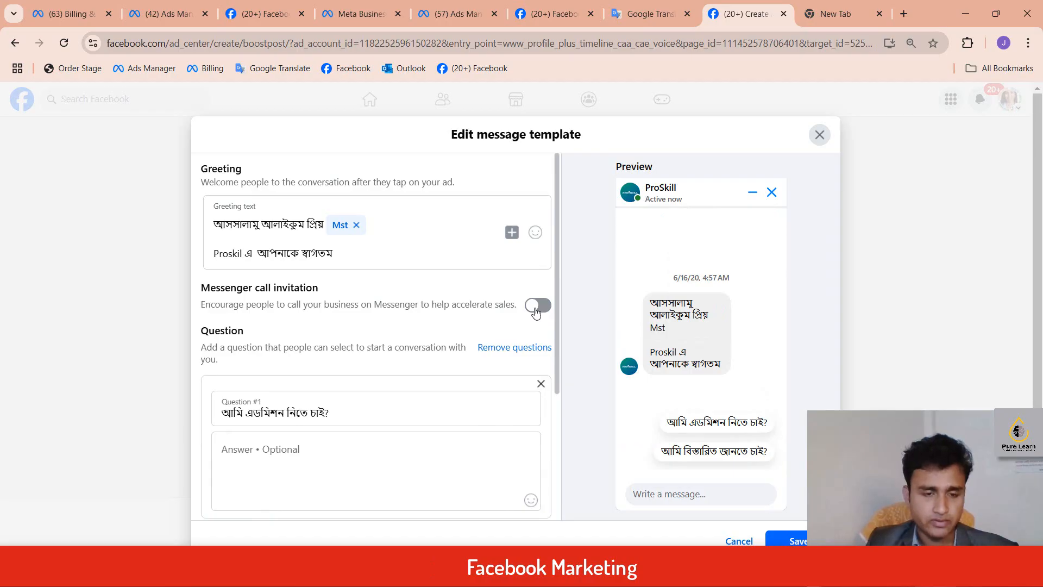
scroll(327, 304, "down", 3)
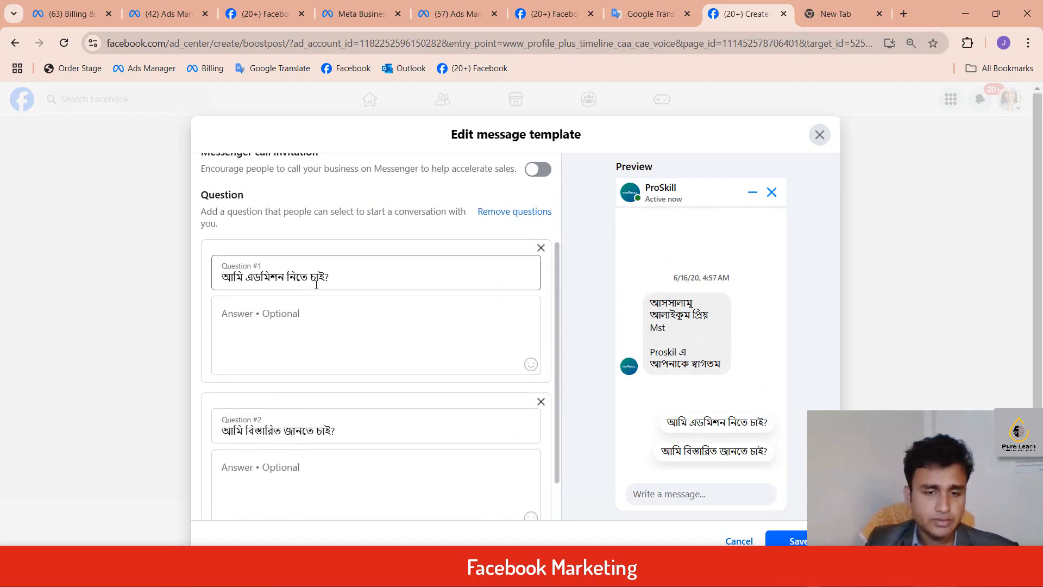
scroll(317, 286, "down", 1)
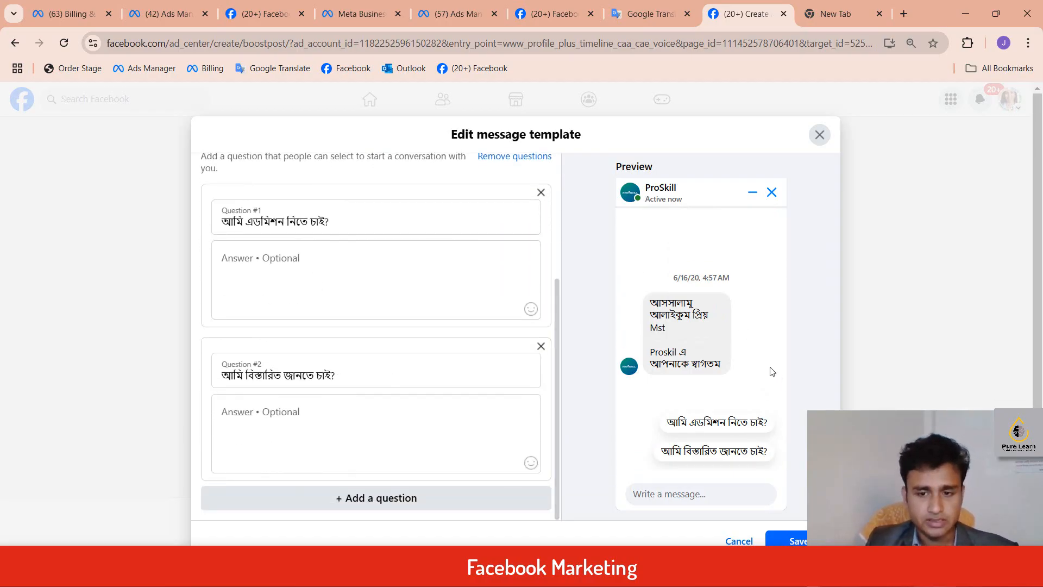
scroll(282, 326, "up", 3)
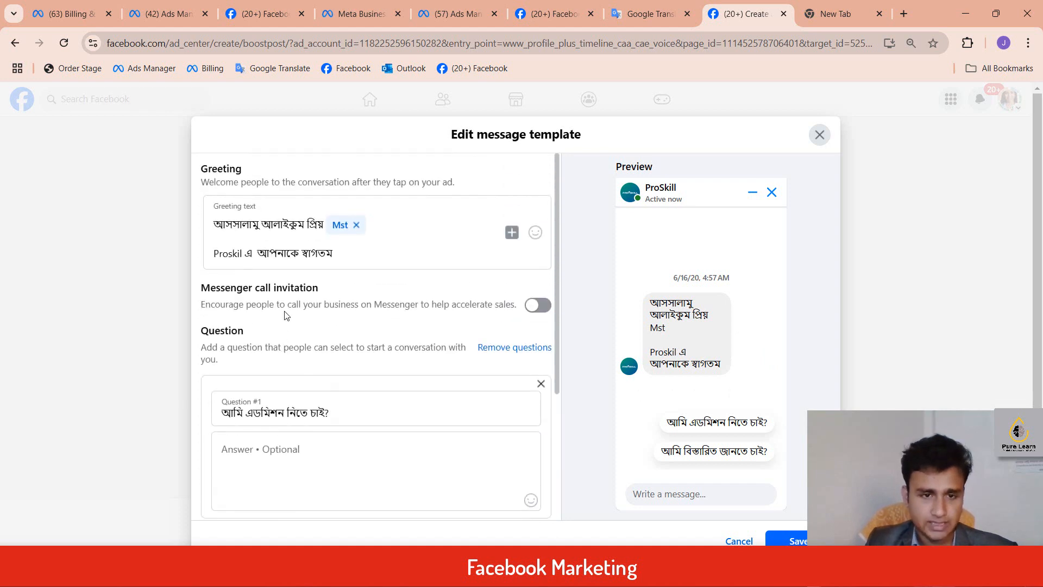
scroll(272, 271, "down", 3)
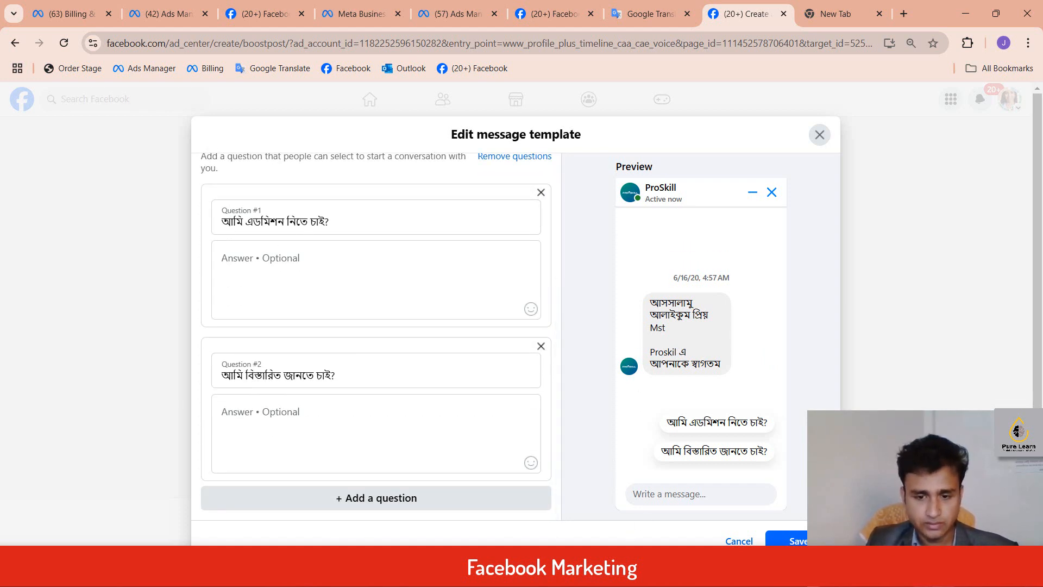
Step: Switch to WhatsApp and open the client's chat with the message about the video editing ad
left_click(652, 573)
left_click(95, 176)
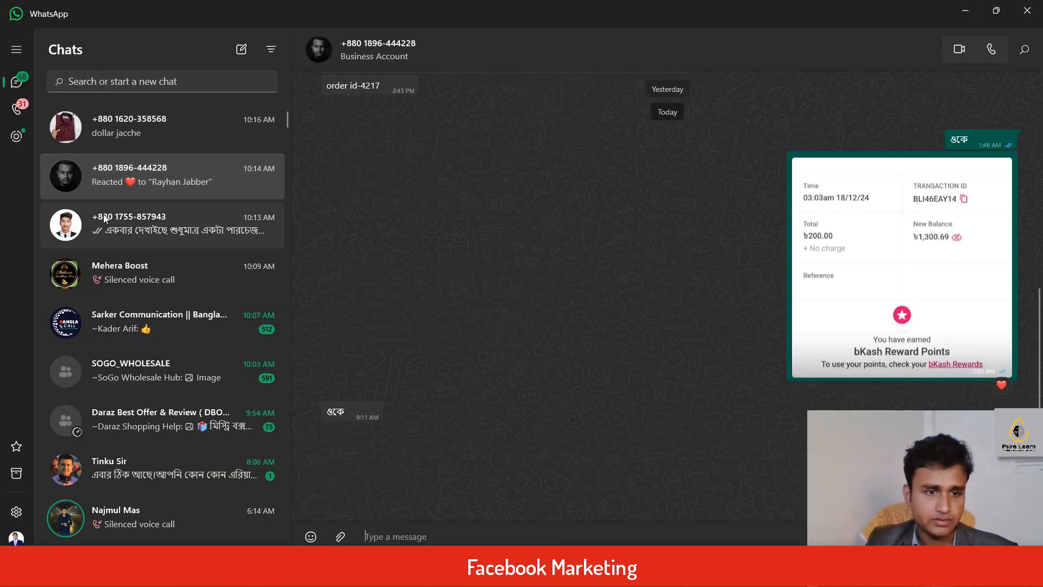
scroll(103, 214, "down", 7)
scroll(106, 213, "up", 3)
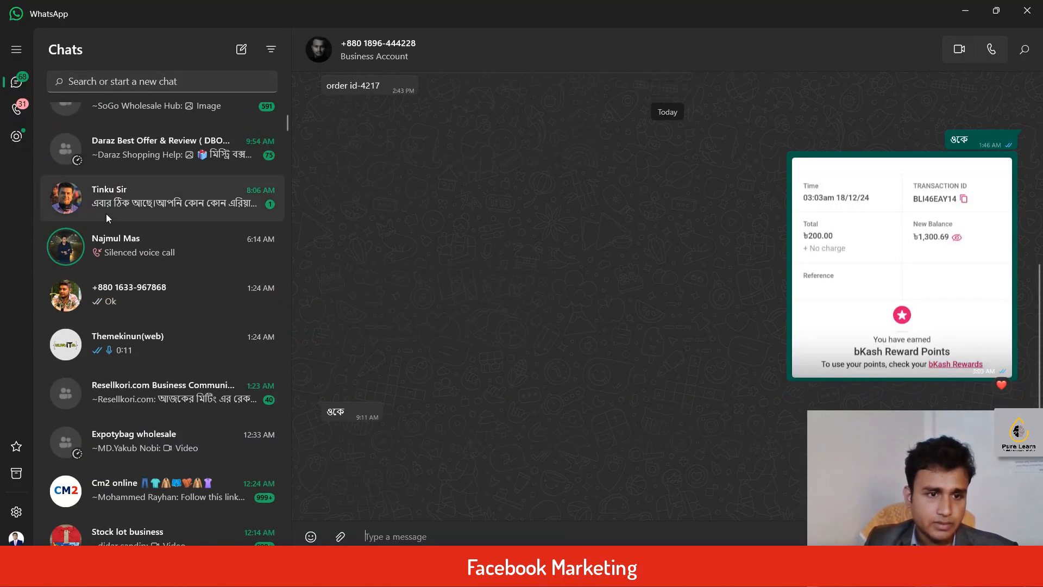
scroll(124, 239, "down", 1)
scroll(125, 242, "down", 4)
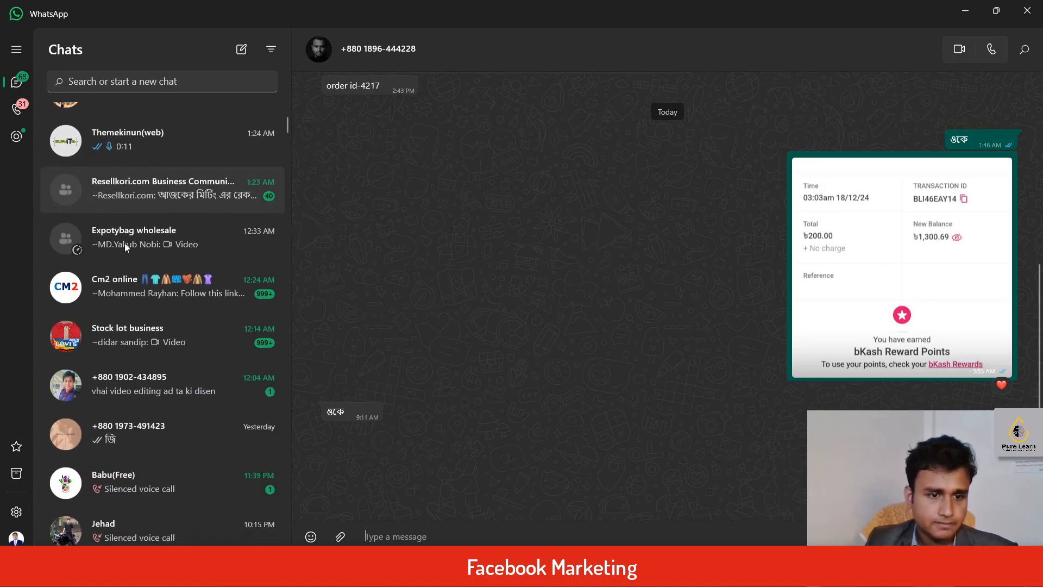
left_click(120, 311)
Step: Find the client's reply text for the admission question and copy it, including the video editing course fee and Google Forms link
scroll(481, 320, "up", 15)
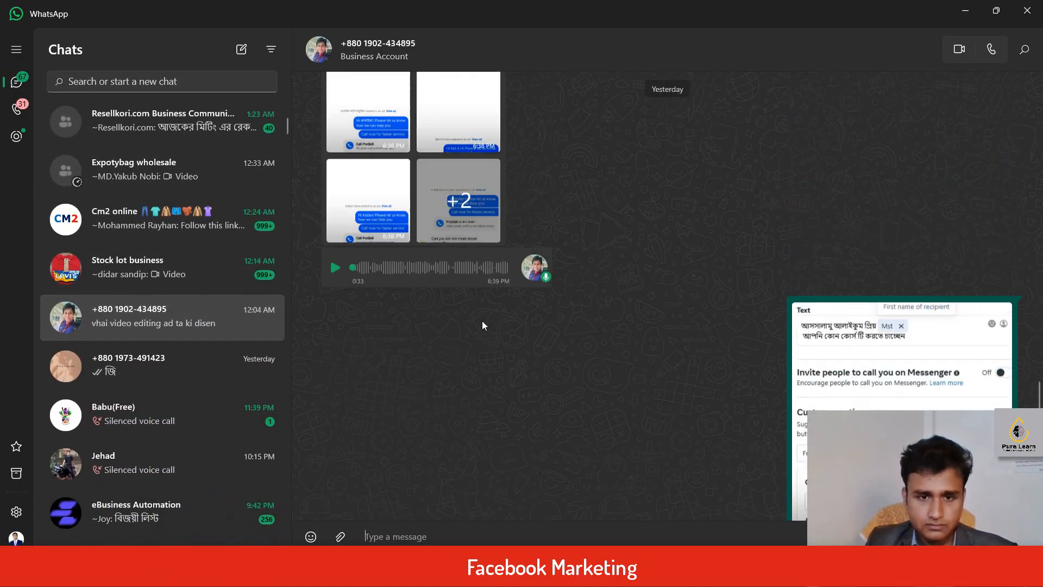
scroll(489, 279, "up", 5)
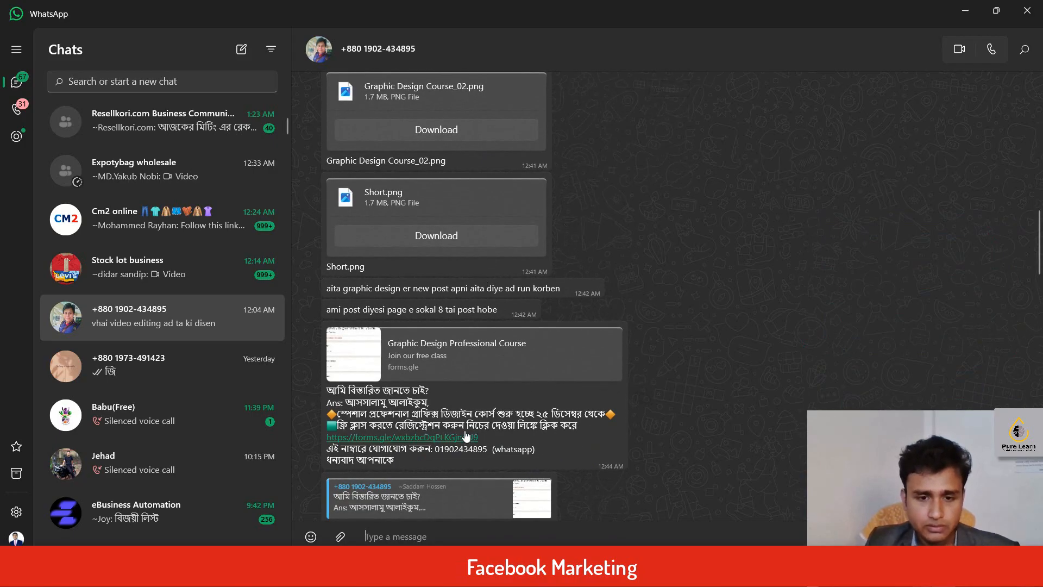
scroll(485, 285, "down", 2)
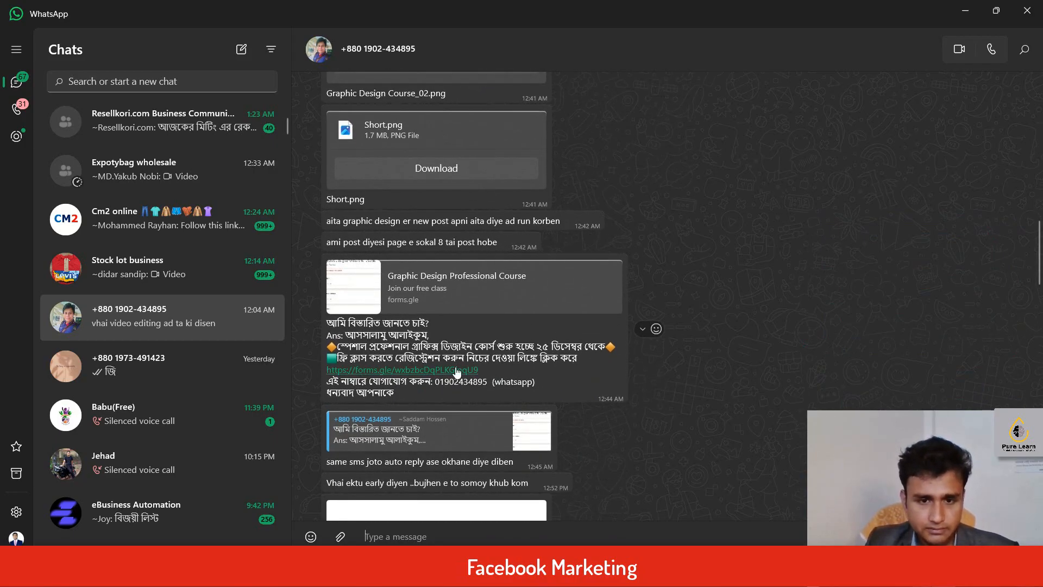
scroll(463, 352, "up", 8)
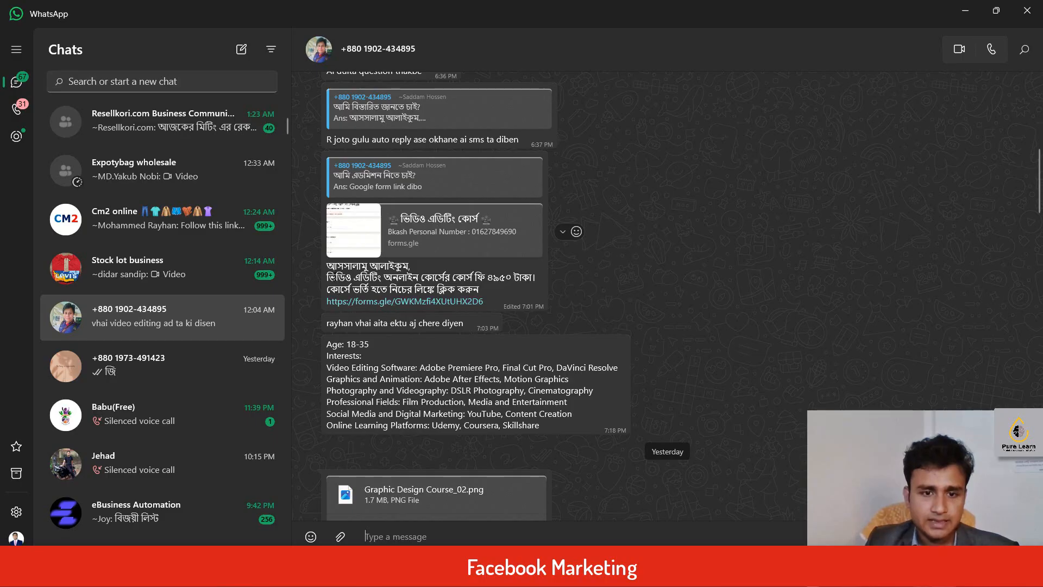
left_click_drag(326, 266, 500, 296)
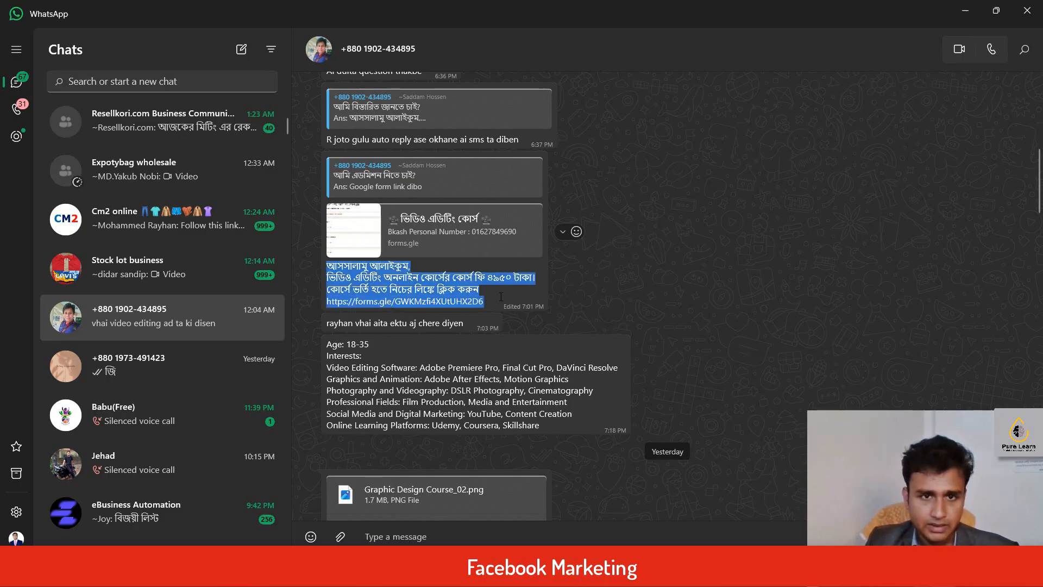
right_click(450, 273)
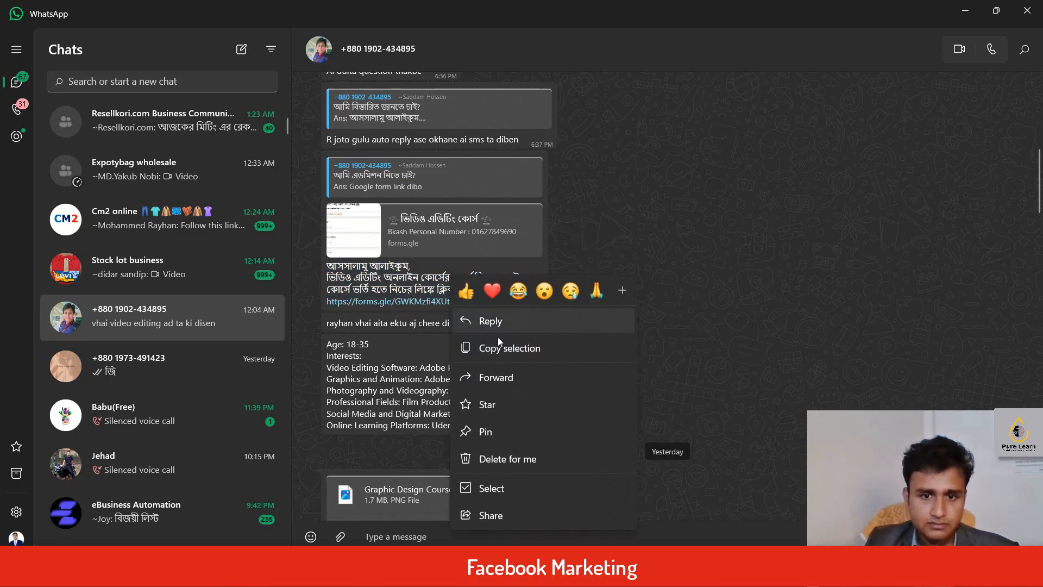
left_click(496, 344)
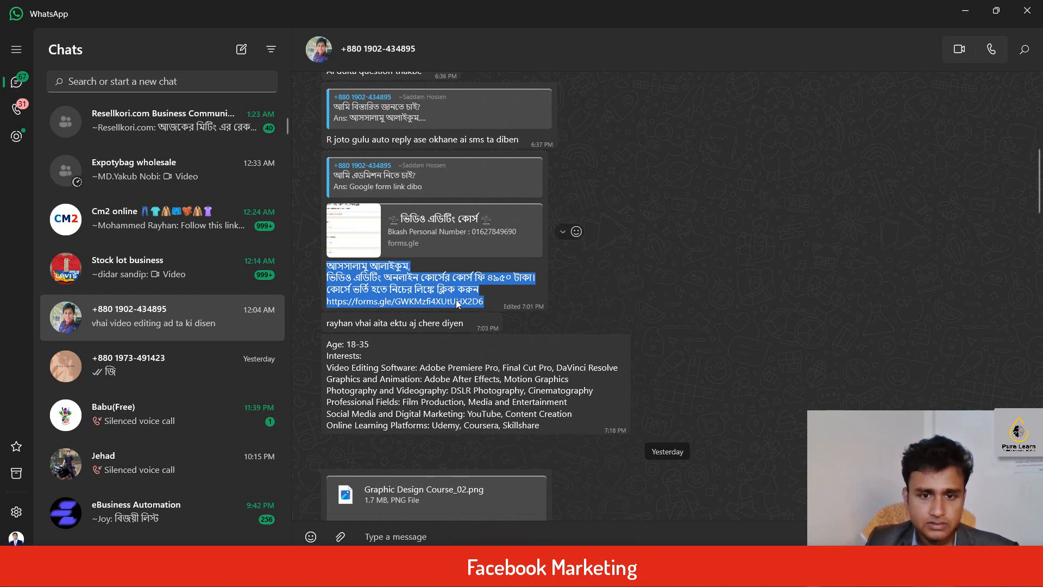
right_click(444, 281)
left_click(483, 364)
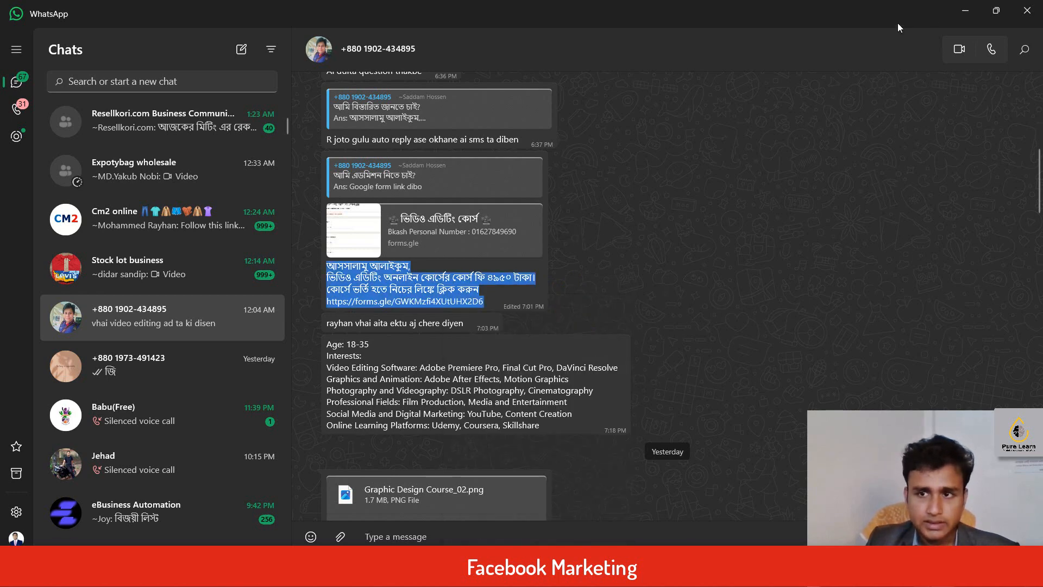
Step: Return to the message template and paste the copied admission reply as the answer to Question #1
left_click(965, 10)
left_click(313, 277)
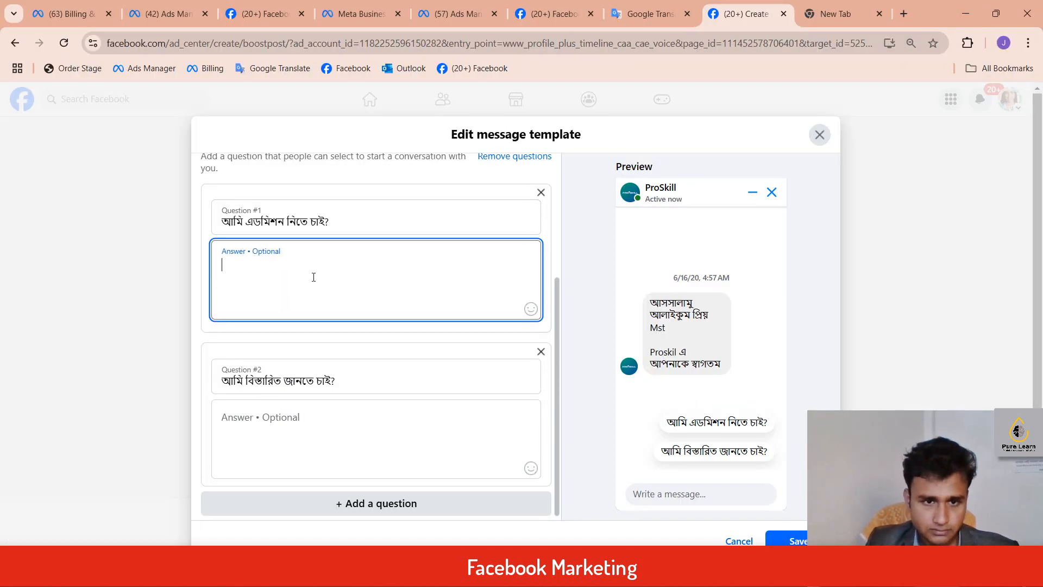
key("ctrl+v")
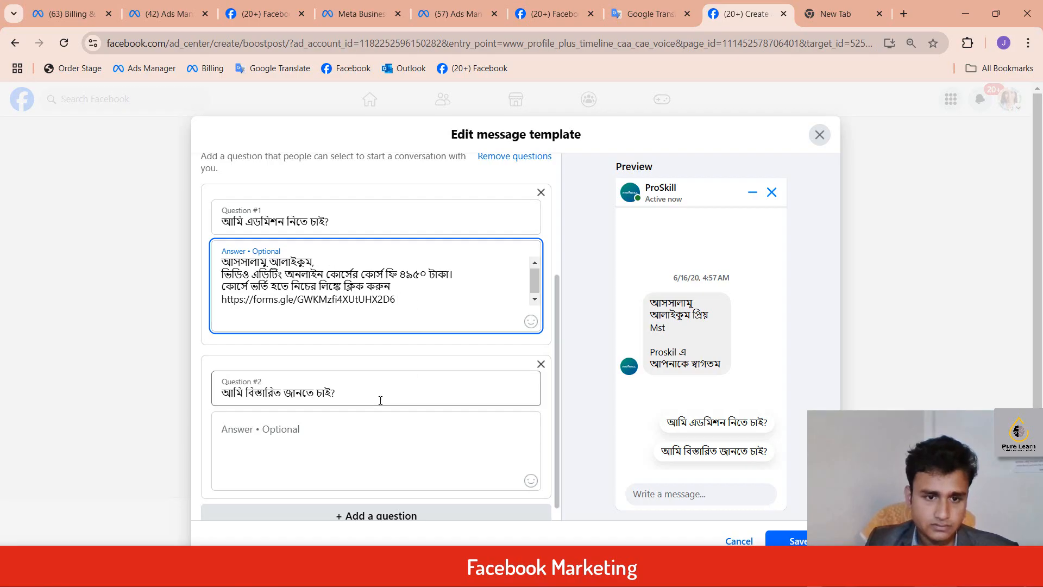
Step: Switch back to WhatsApp and copy the client's answer text for the "আমি বিস্তারিত জানতে চাই?" question, without its "Ans:" prefix
left_click(592, 571)
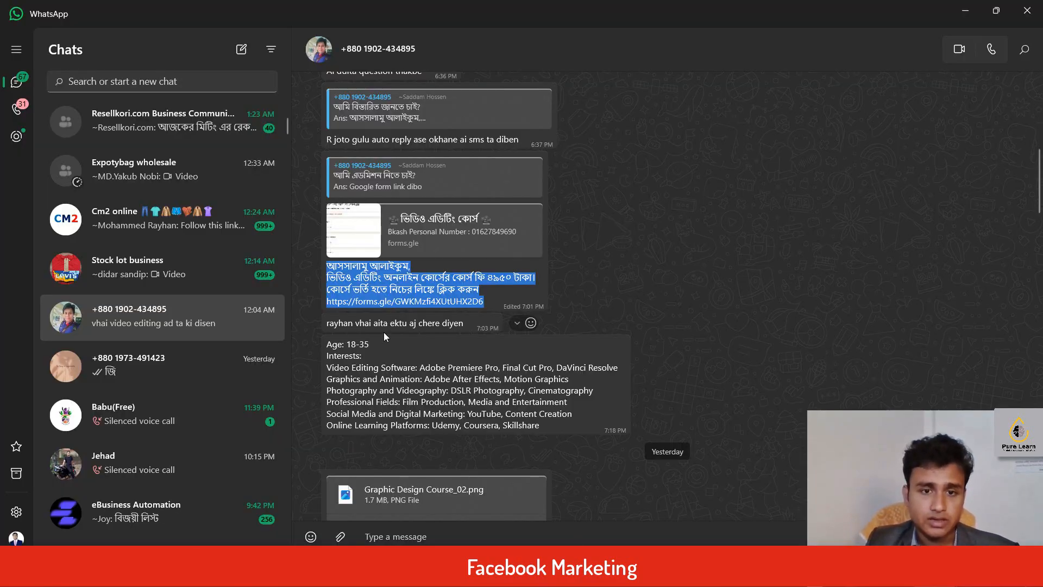
scroll(383, 334, "up", 3)
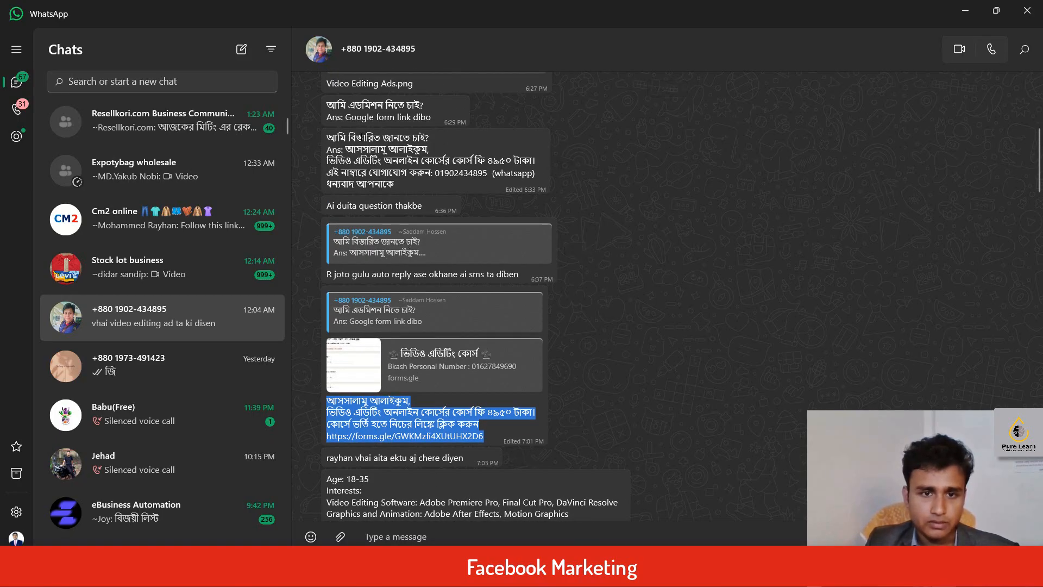
left_click_drag(346, 149, 411, 185)
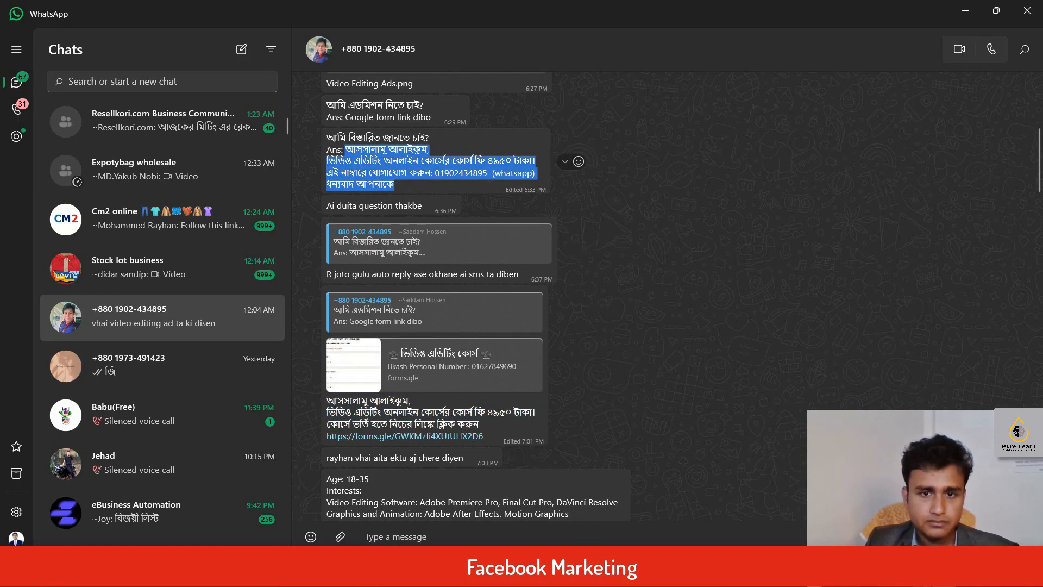
right_click(402, 156)
left_click(439, 233)
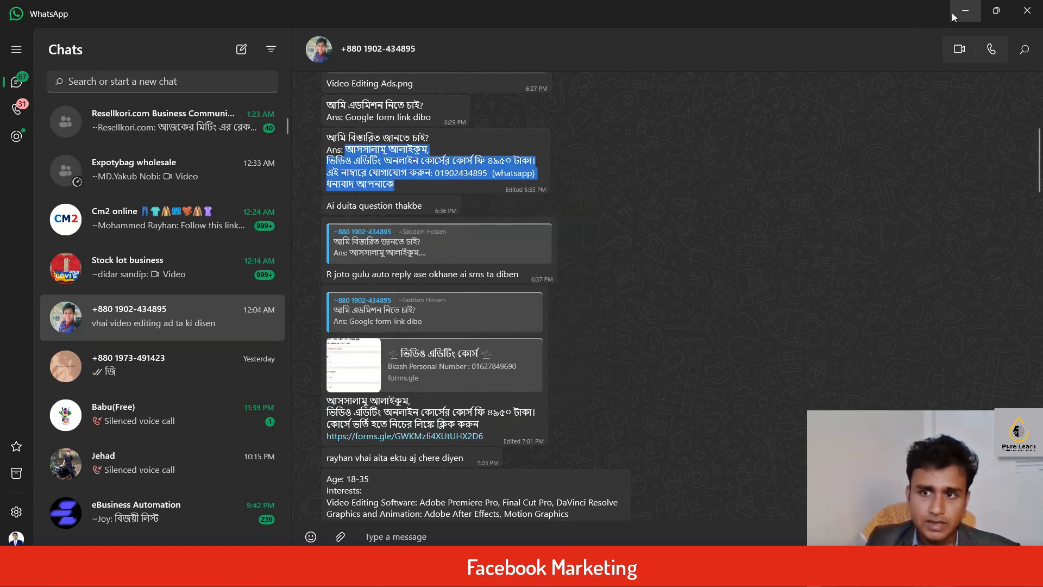
Step: Return to the message template and paste the copied details reply as the answer to Question #2
left_click(955, 17)
scroll(276, 413, "down", 1)
left_click(275, 420)
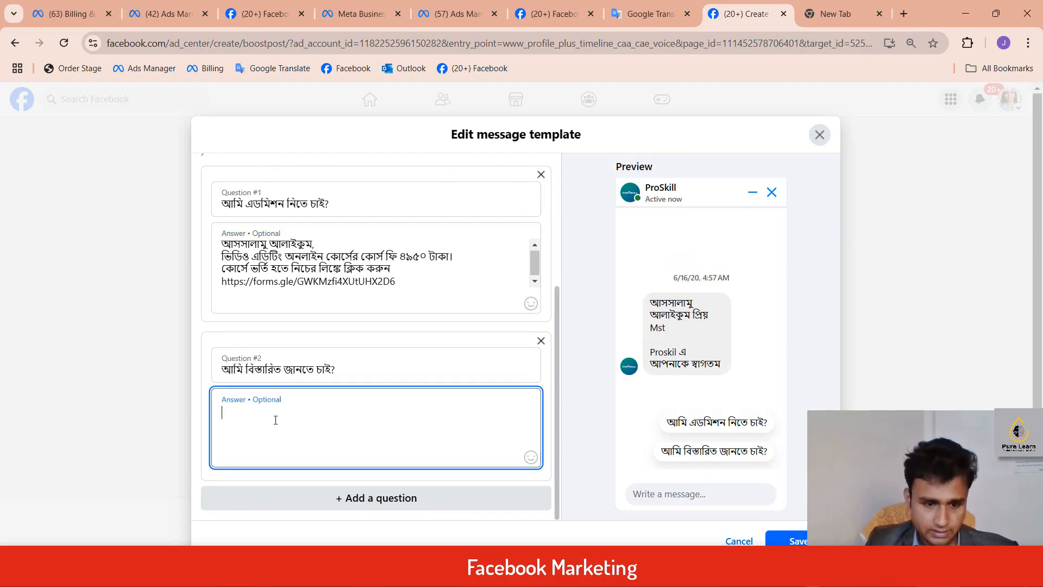
key("ctrl+v")
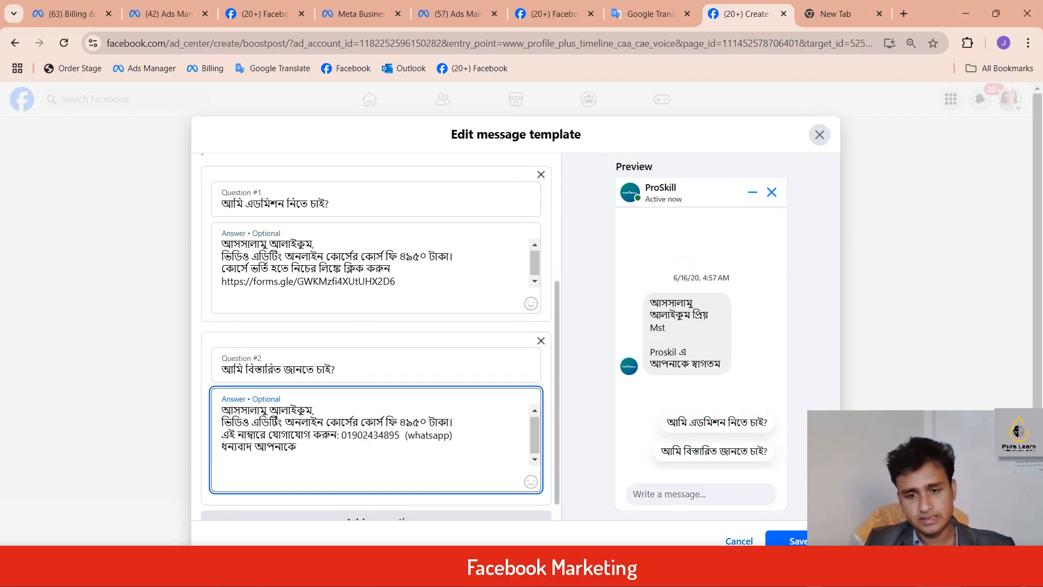
Step: Review the greeting, both questions and their answers, and save the message template
scroll(527, 304, "up", 4)
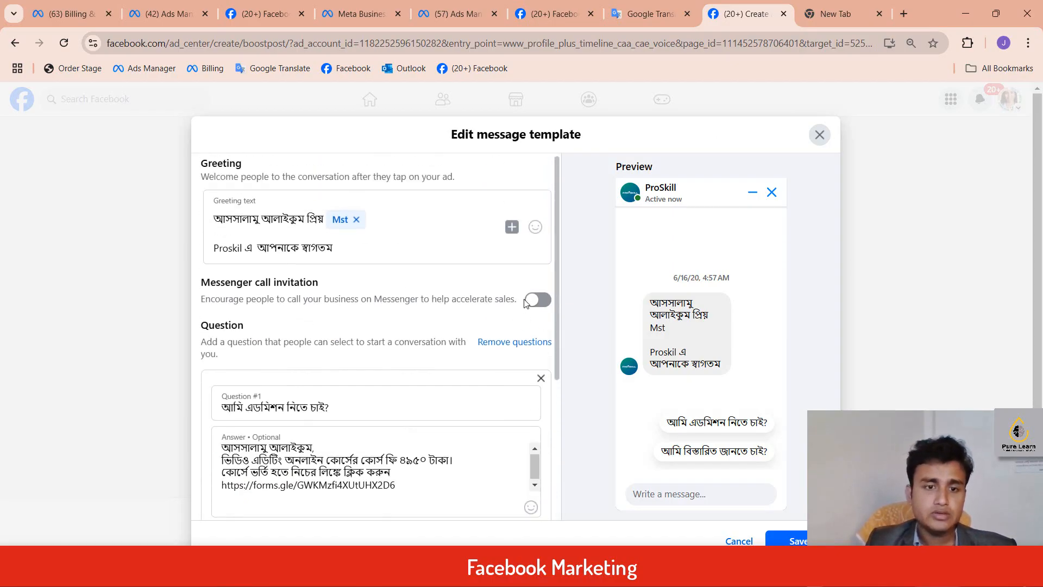
scroll(248, 506, "down", 4)
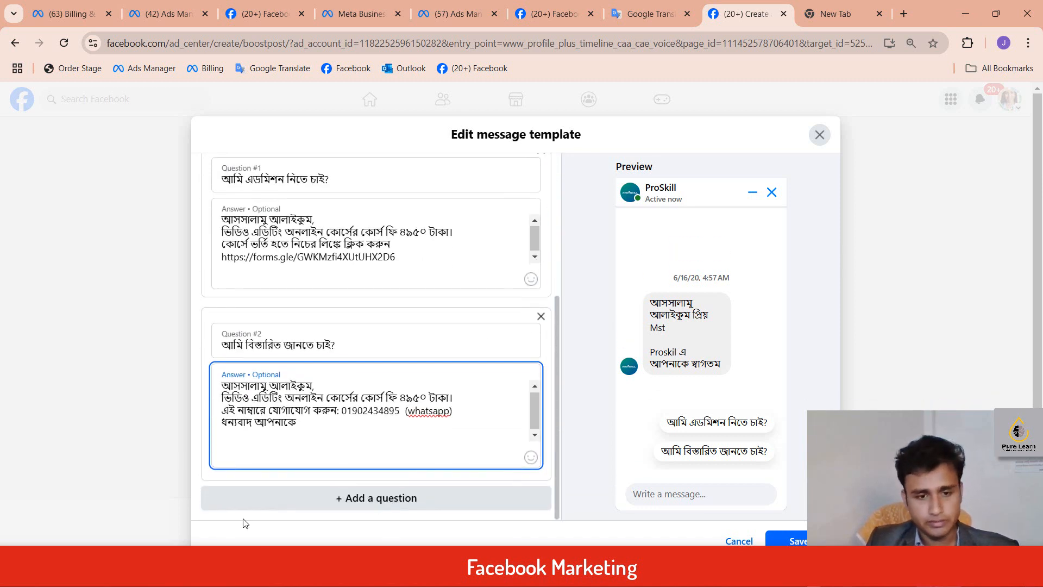
scroll(435, 484, "down", 1)
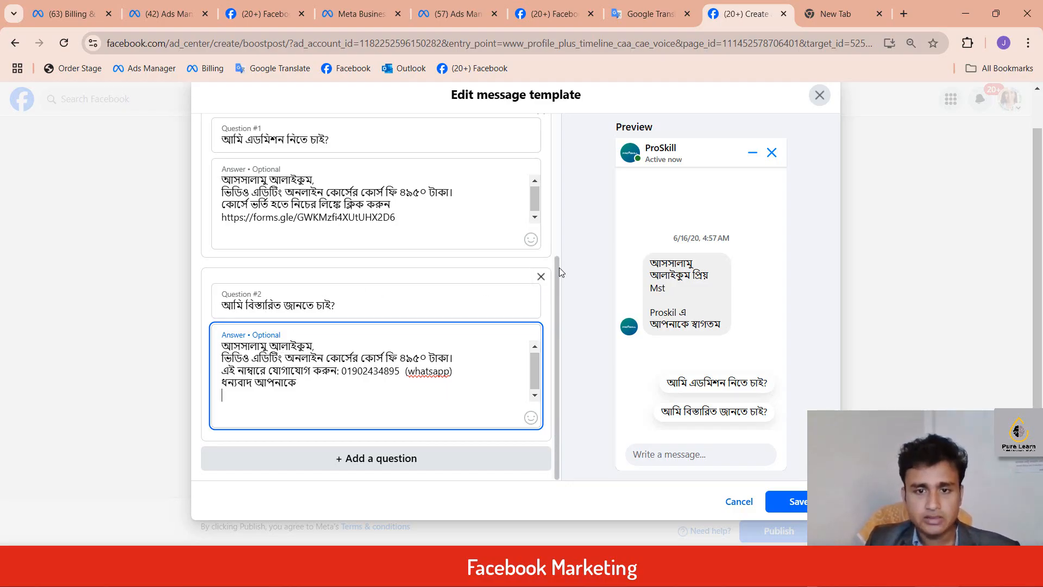
scroll(559, 268, "up", 5)
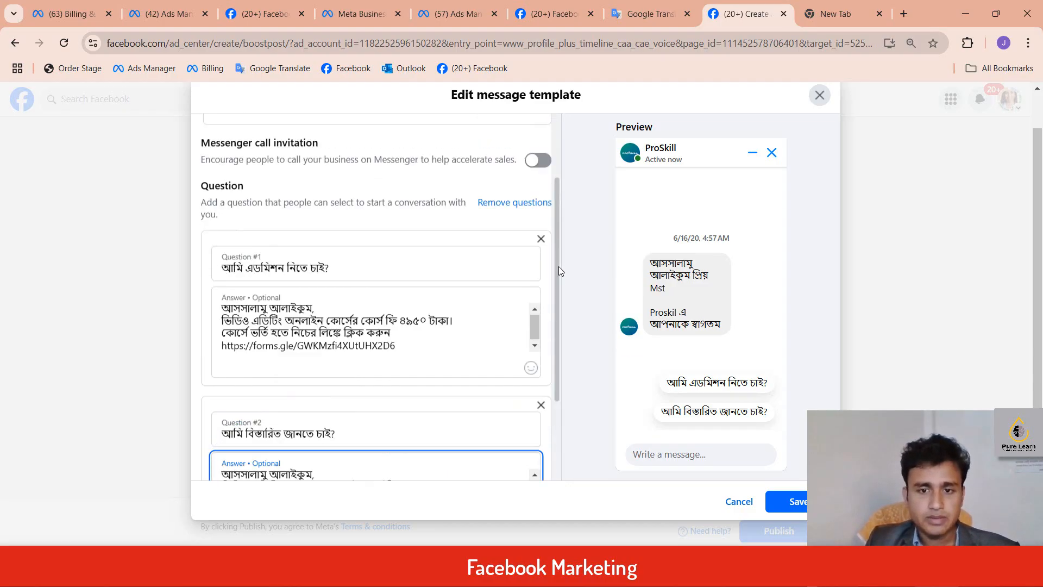
left_click(799, 503)
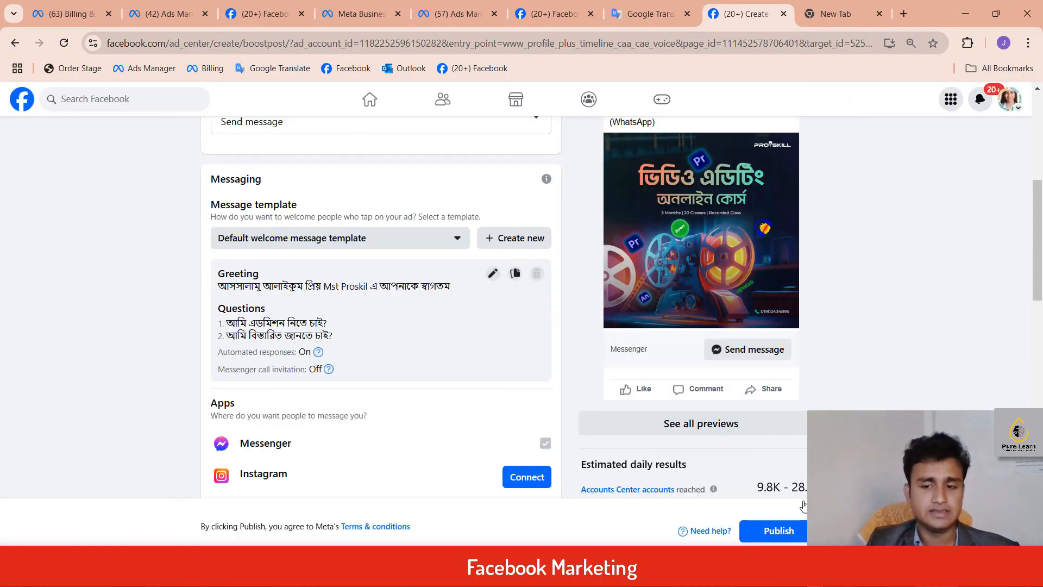
Step: Edit the Advantage+ audience details and set the age range to 18–35
scroll(414, 296, "up", 6)
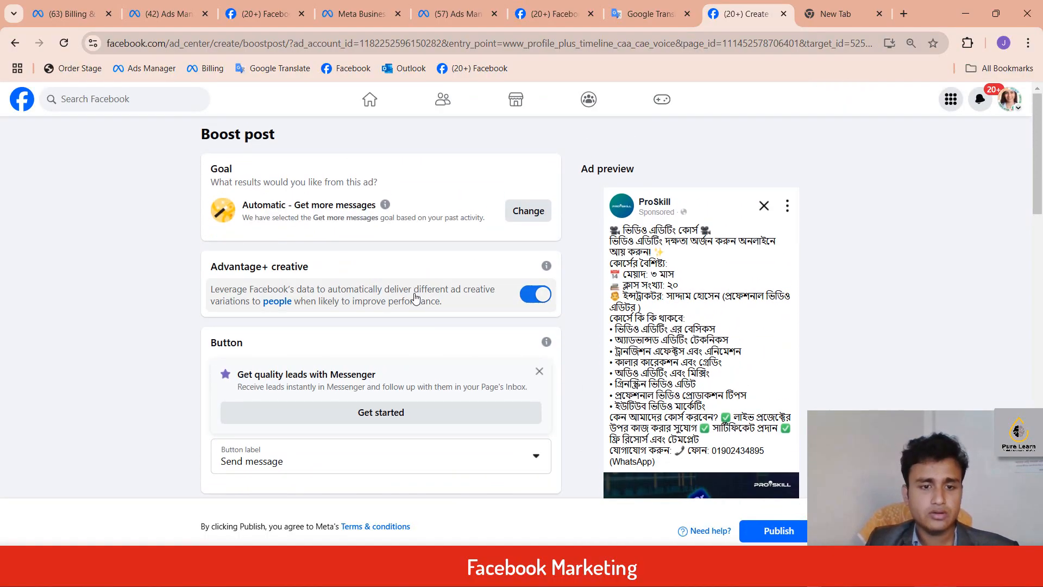
scroll(417, 298, "down", 10)
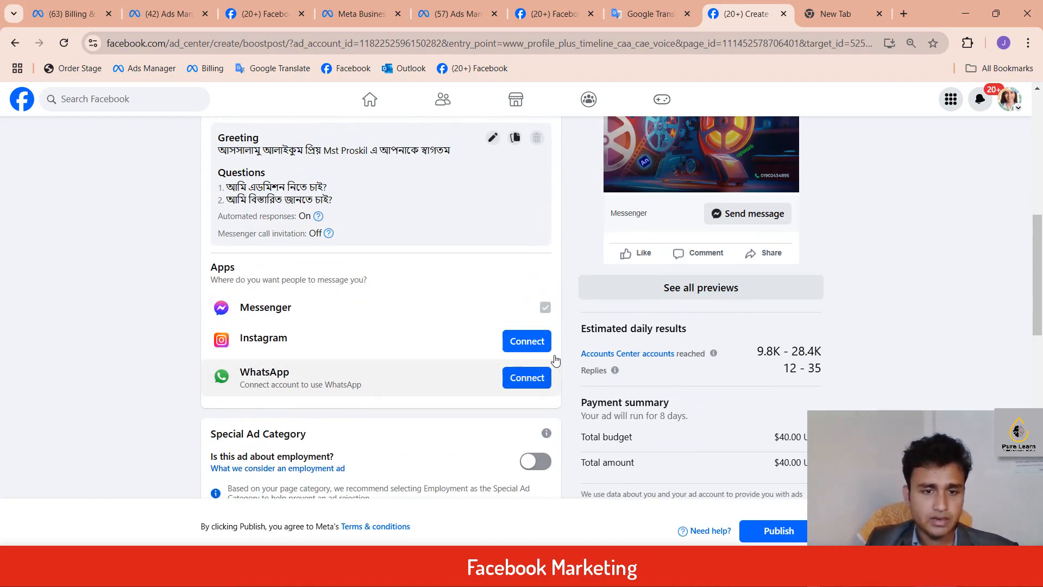
scroll(460, 307, "down", 4)
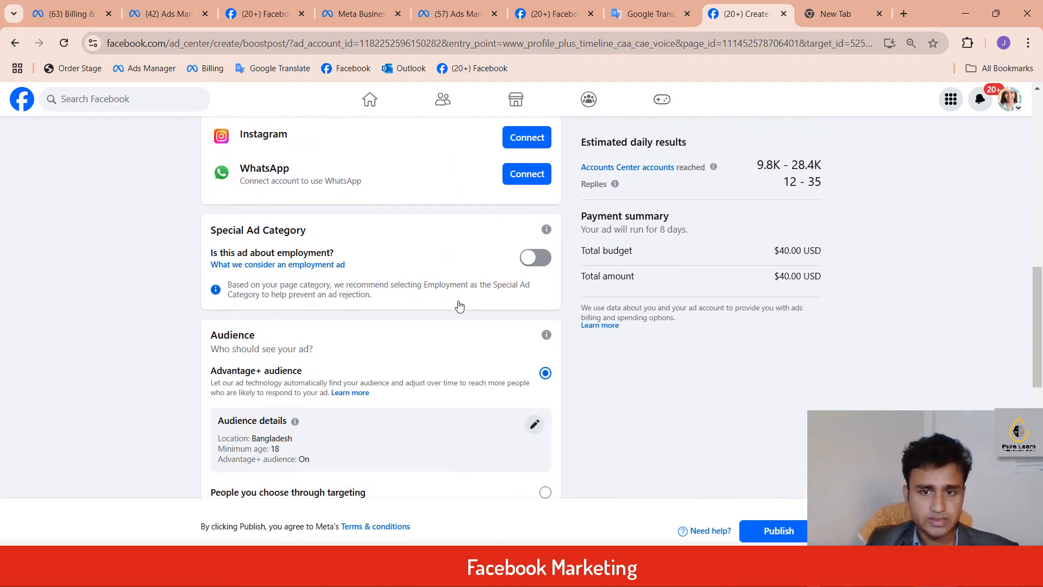
scroll(460, 307, "down", 4)
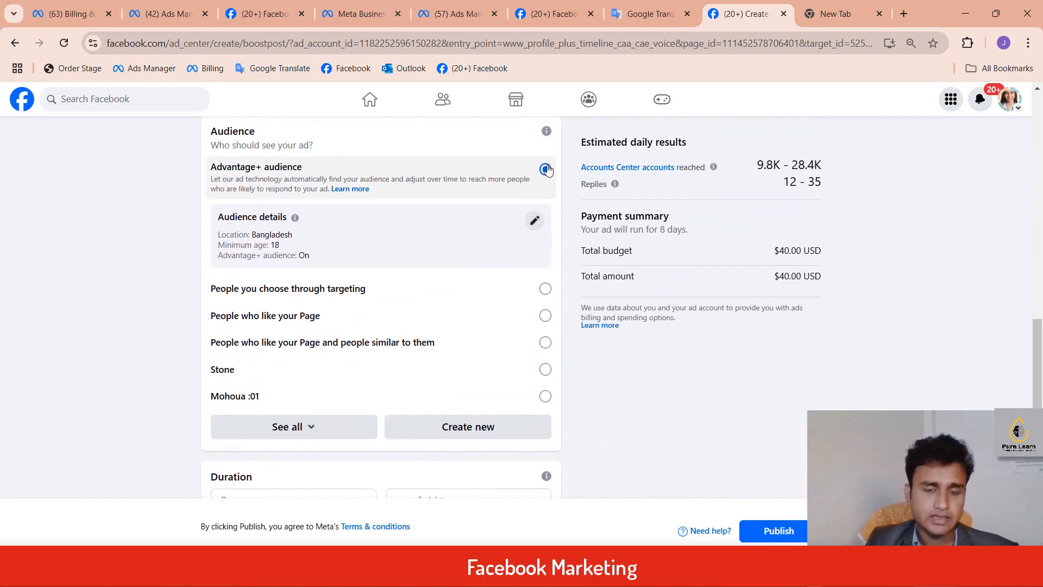
left_click(535, 220)
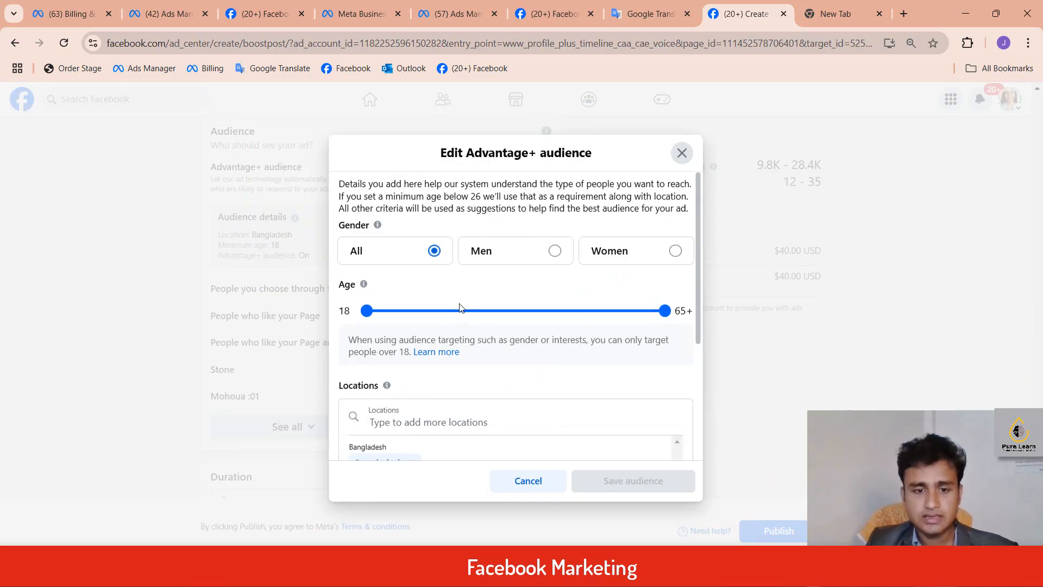
scroll(460, 307, "down", 3)
scroll(371, 334, "up", 3)
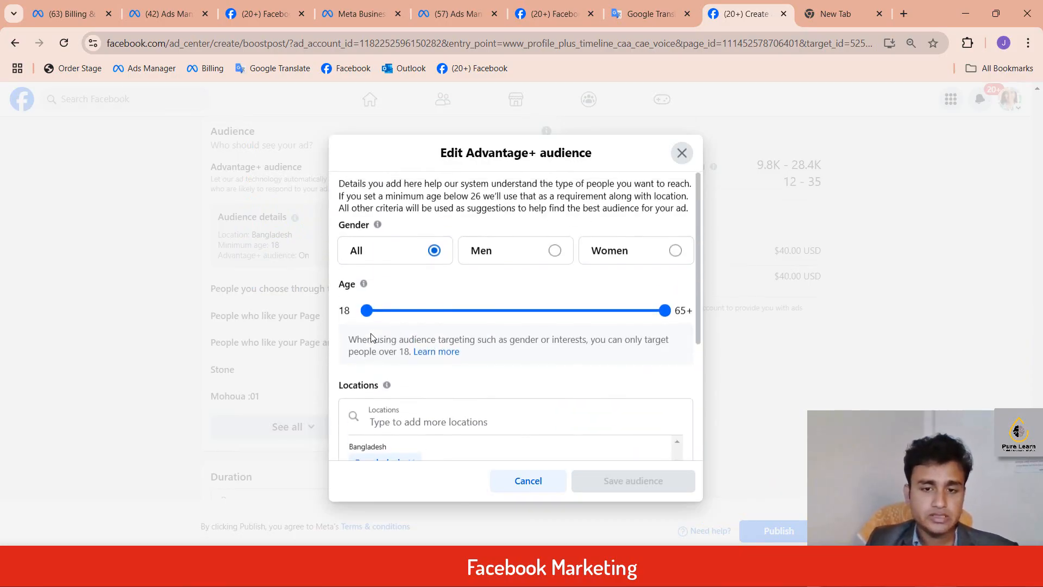
scroll(371, 337, "down", 3)
scroll(371, 338, "up", 3)
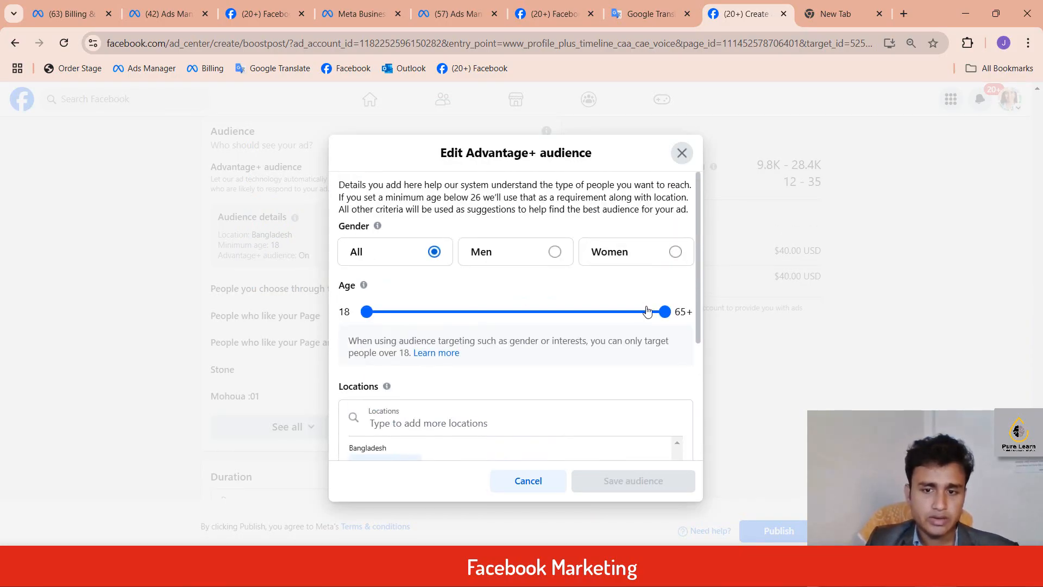
left_click_drag(666, 311, 462, 311)
left_click_drag(526, 311, 475, 311)
Step: Add the "University (higher education)" interest to the audience's detailed targeting
scroll(532, 370, "down", 3)
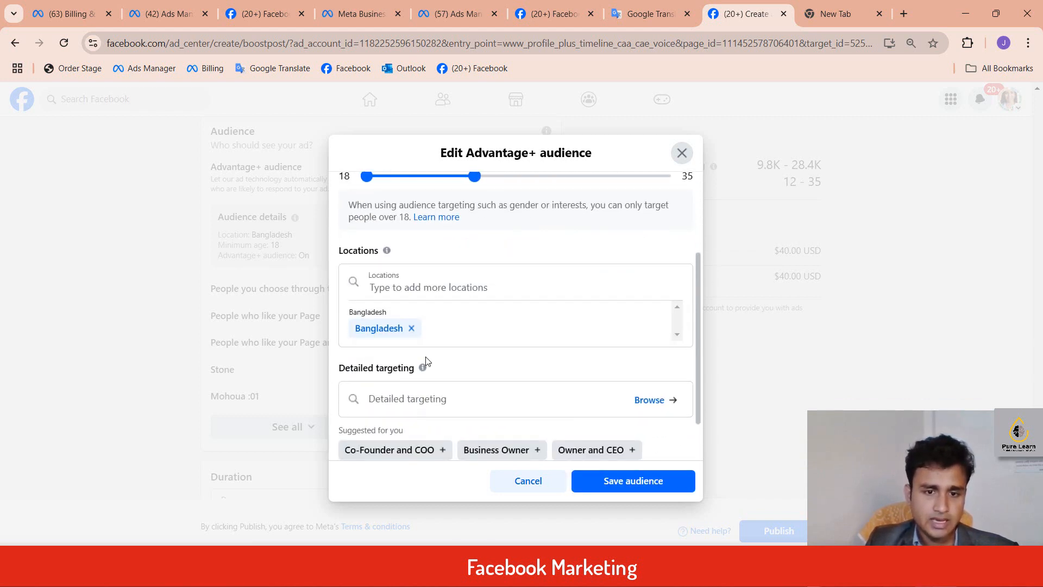
scroll(426, 363, "down", 1)
left_click(419, 339)
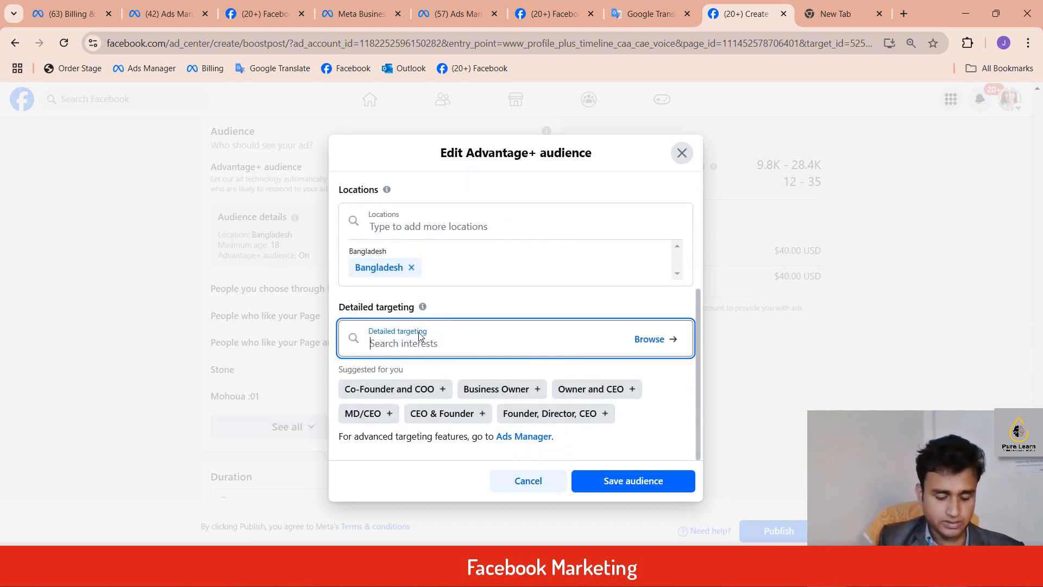
type("Univer")
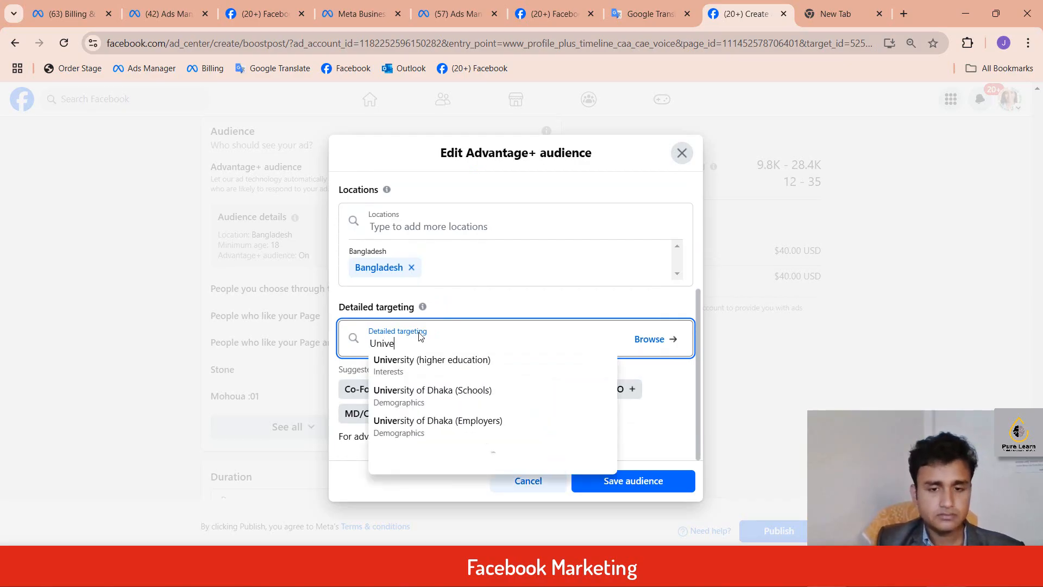
left_click(420, 361)
Step: Copy the word "University" from the added interest, search detailed targeting with it and add "University of Dhaka (Schools)"
left_click_drag(358, 385, 401, 389)
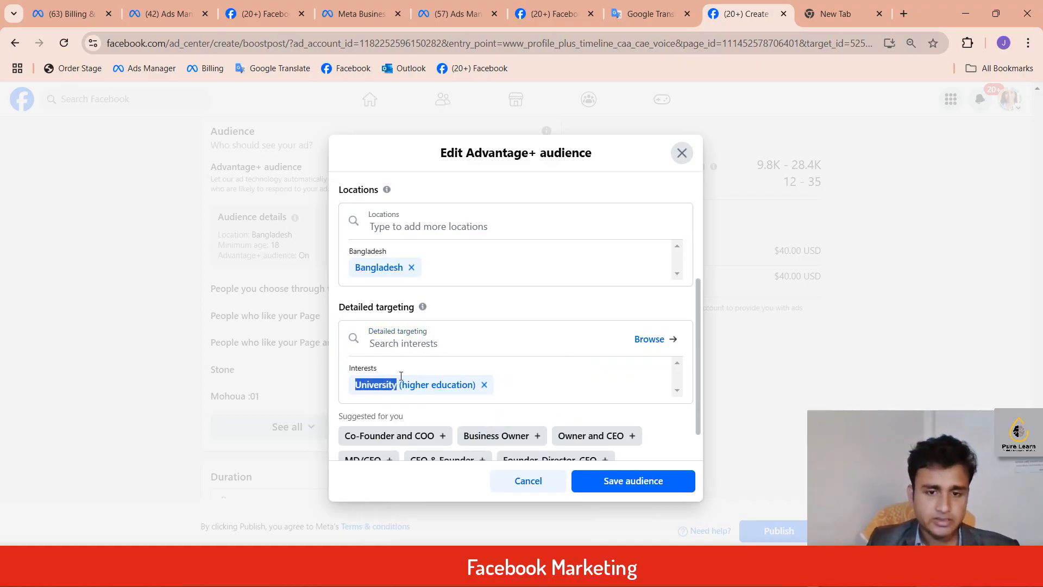
key("ctrl+c")
left_click(391, 342)
key("ctrl+v")
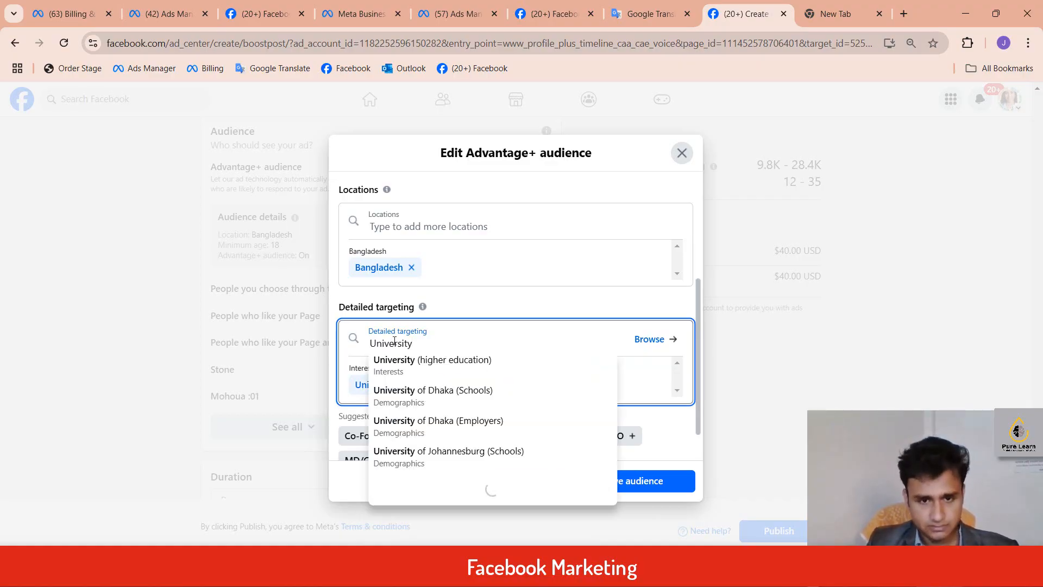
left_click(402, 391)
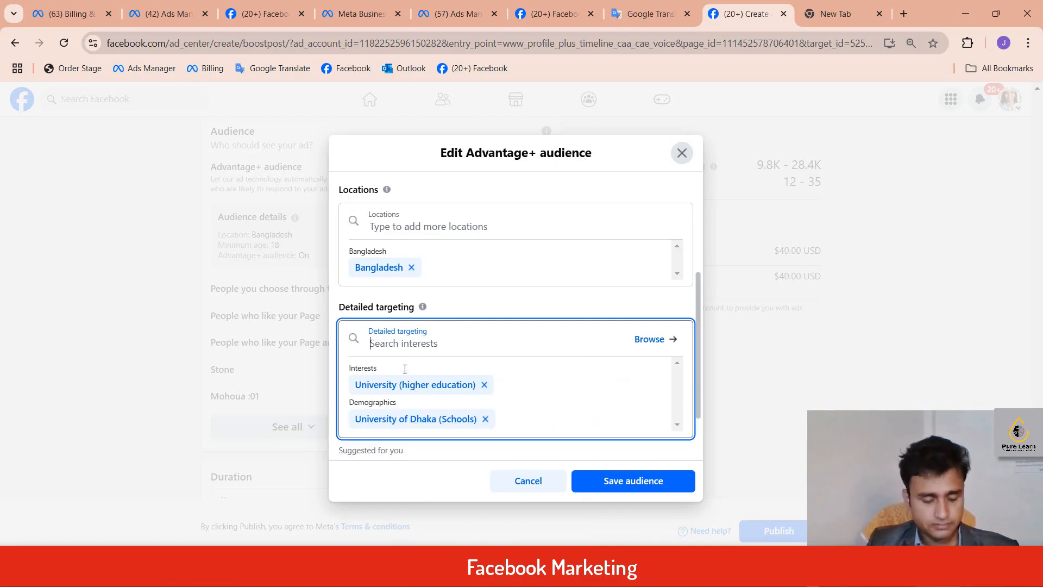
Step: Search detailed targeting for "University" again and add "Daffodil International University (Schools)"
key("ctrl+v")
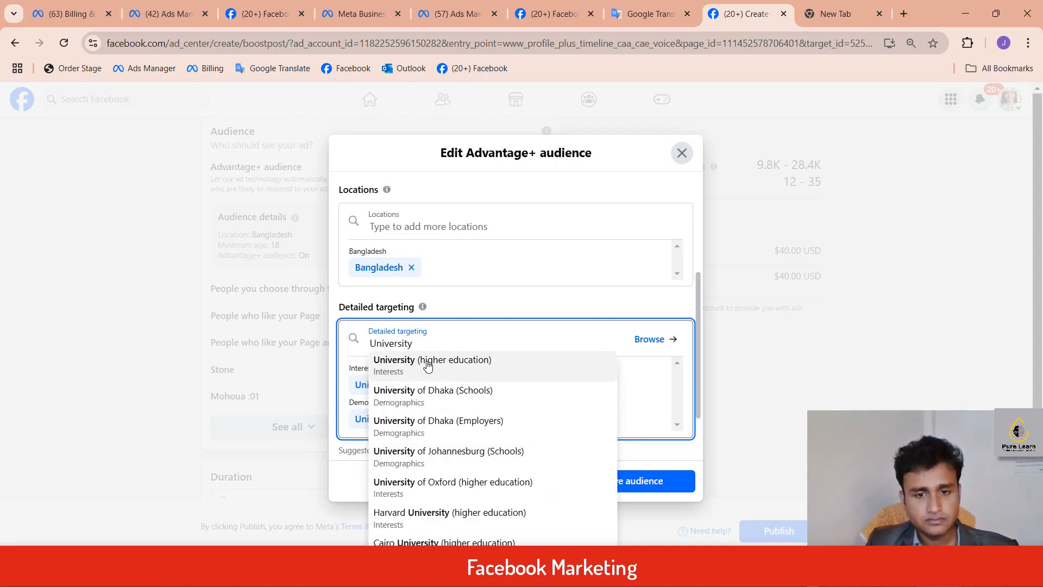
left_click(428, 366)
key("ctrl+v")
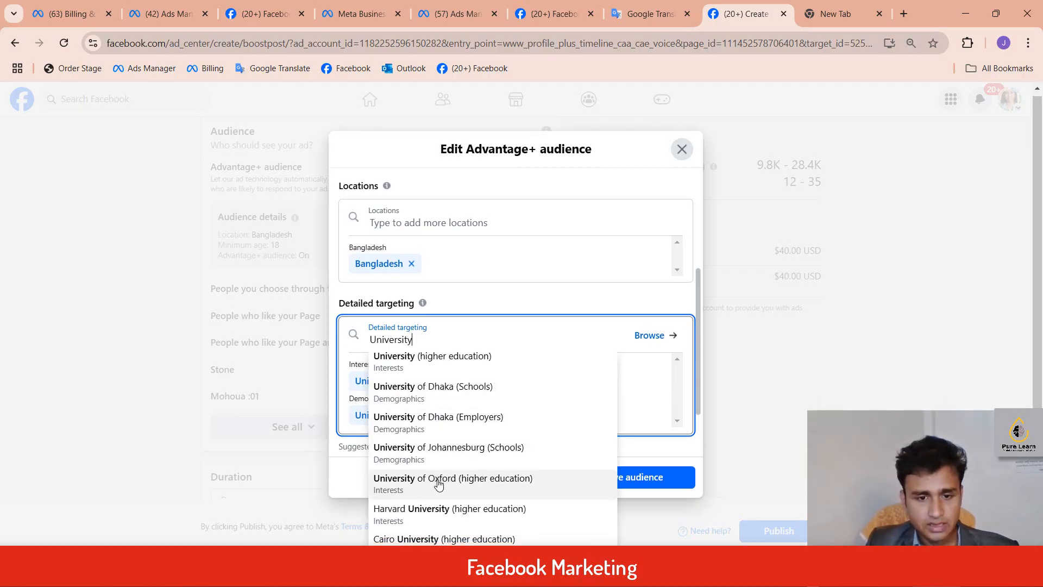
scroll(436, 484, "down", 2)
left_click(434, 513)
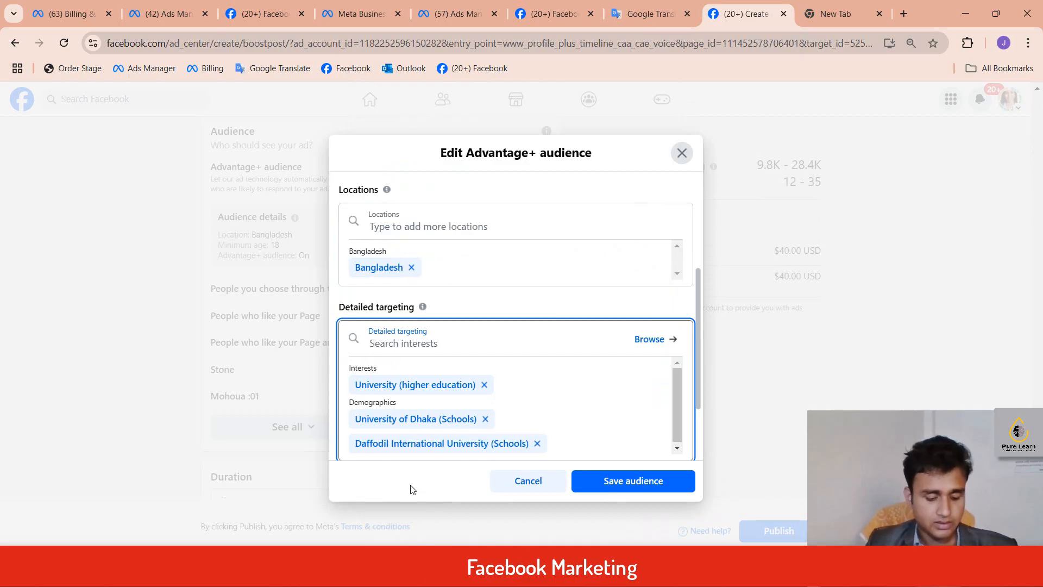
Step: Search detailed targeting for "University Dhaka" and add the "University of Dhaka (higher education)" interest
key("ctrl+v")
type("Dhaka")
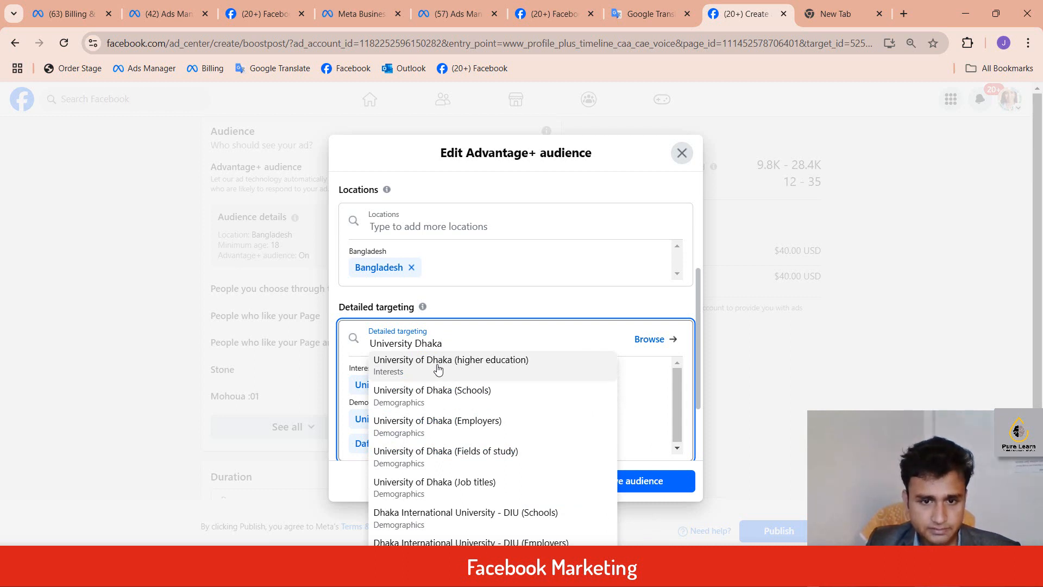
left_click(438, 363)
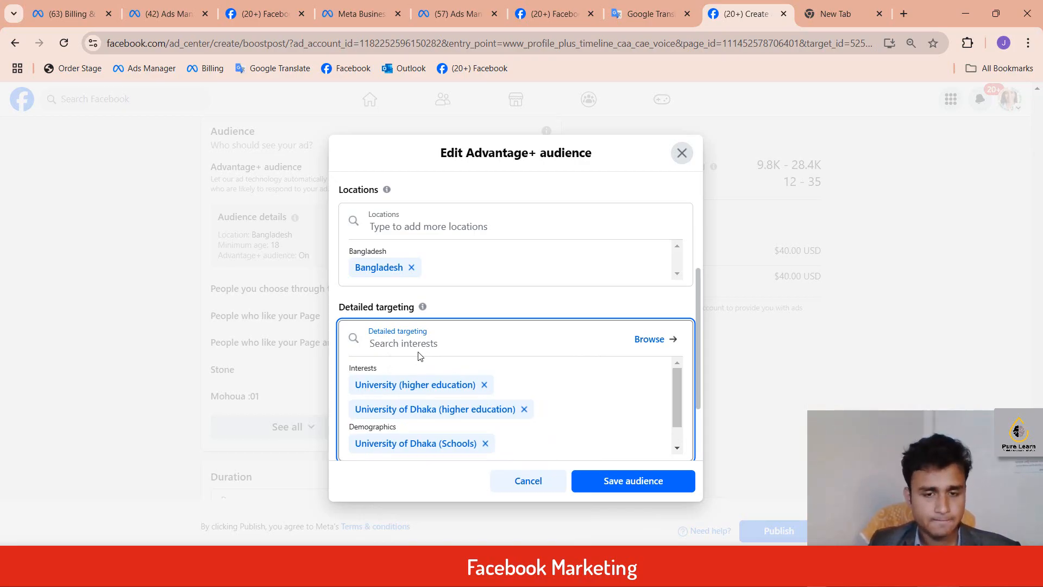
Step: Search detailed targeting for "education", add the "Educational technology (education)" interest, and save the audience
type("e")
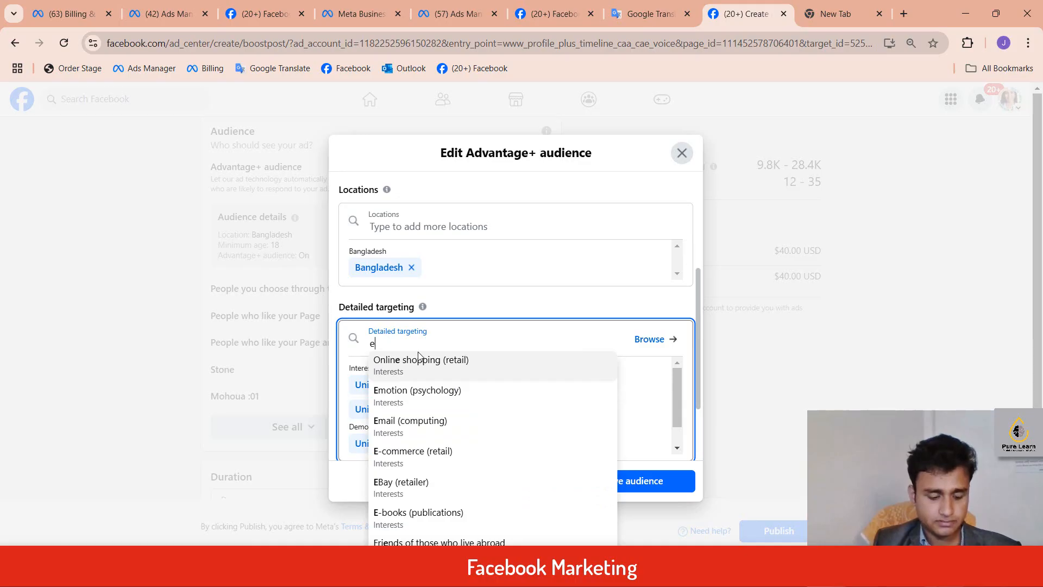
type("duca")
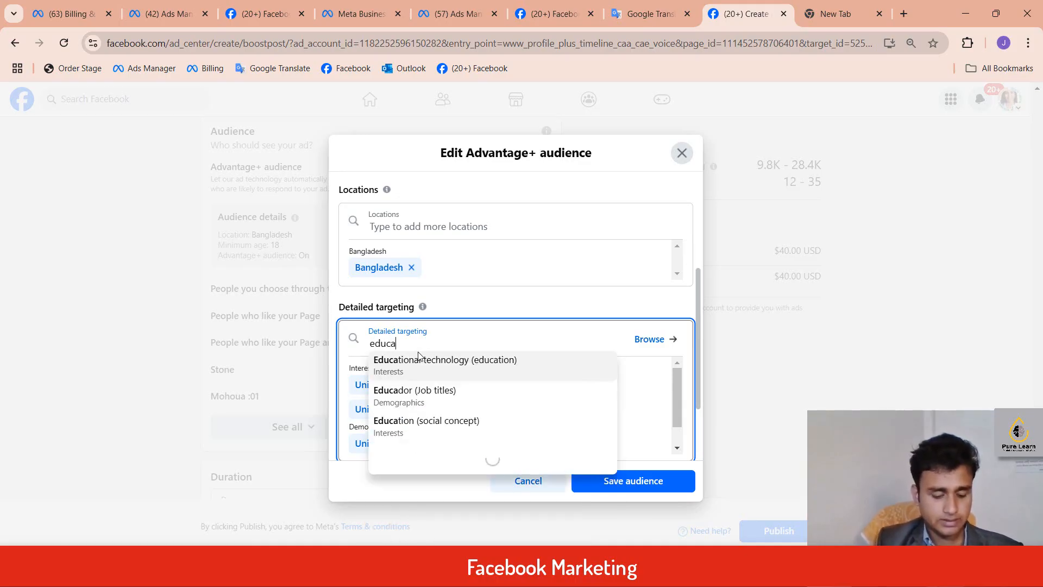
type("tion")
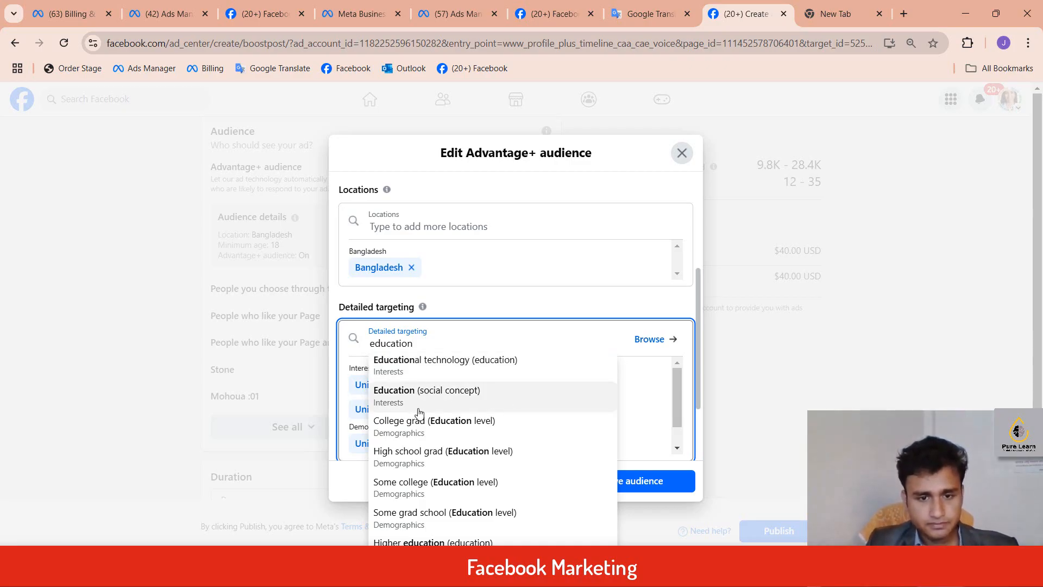
left_click(419, 367)
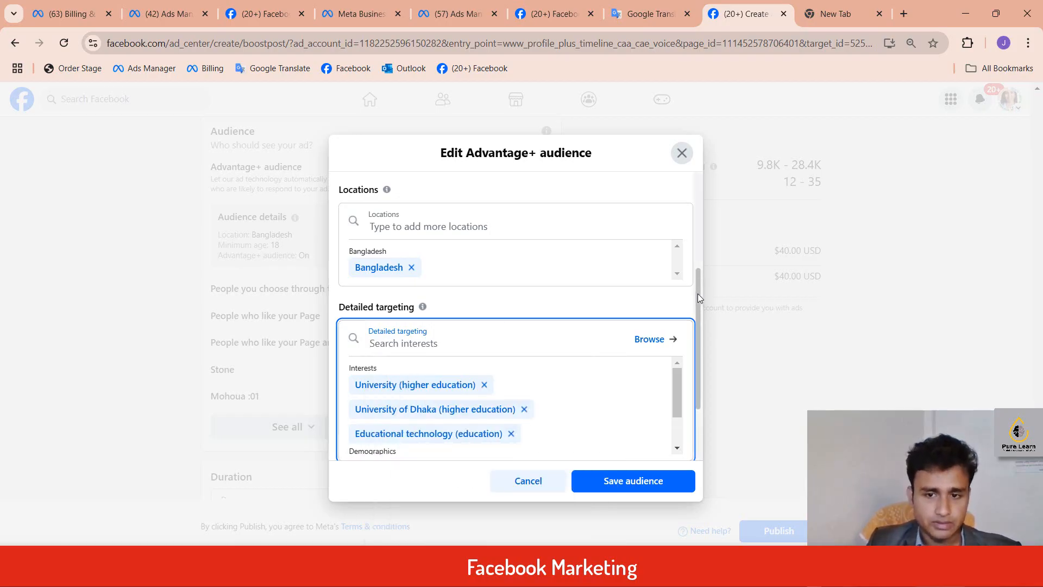
scroll(699, 297, "down", 2)
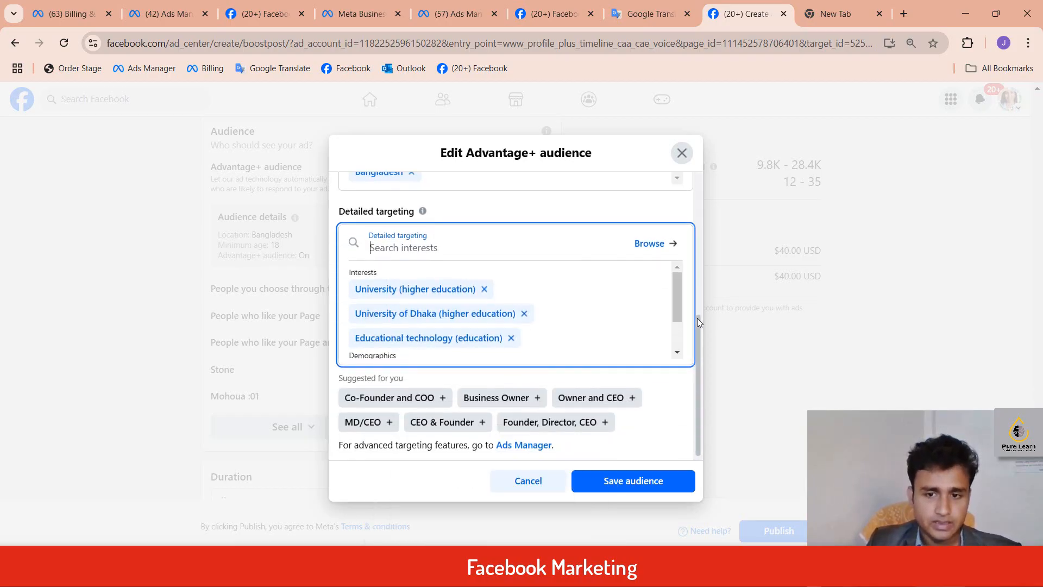
left_click(626, 493)
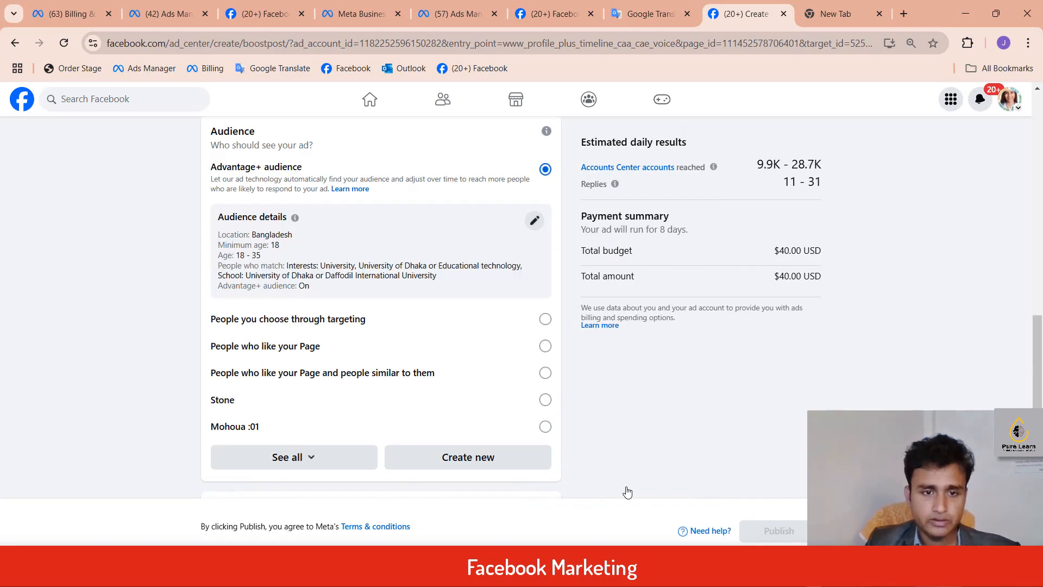
Step: Set the ad's end date to Dec 25, 2024 and its total budget to $20.00
scroll(535, 338, "down", 5)
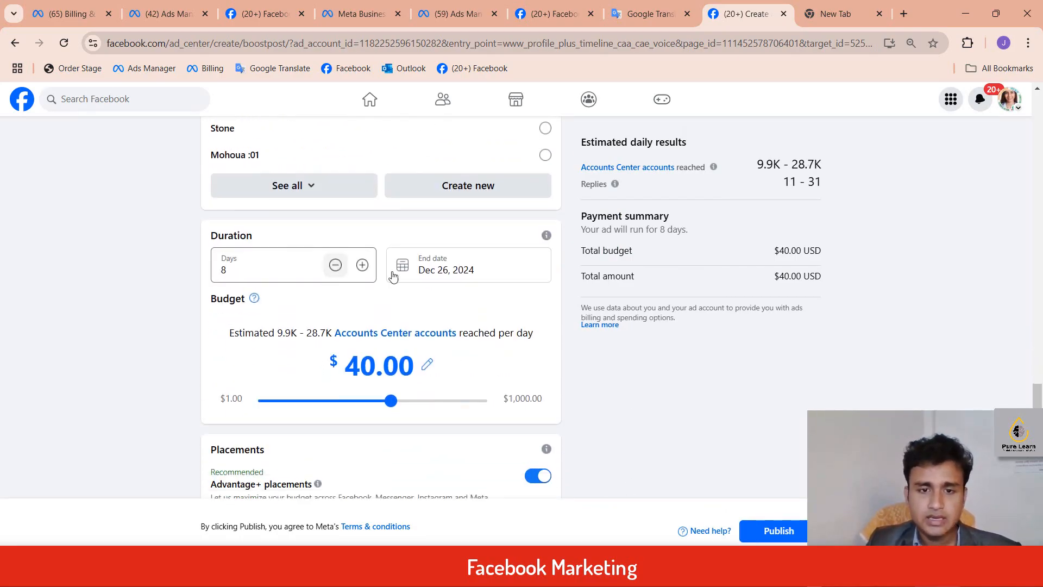
left_click(419, 269)
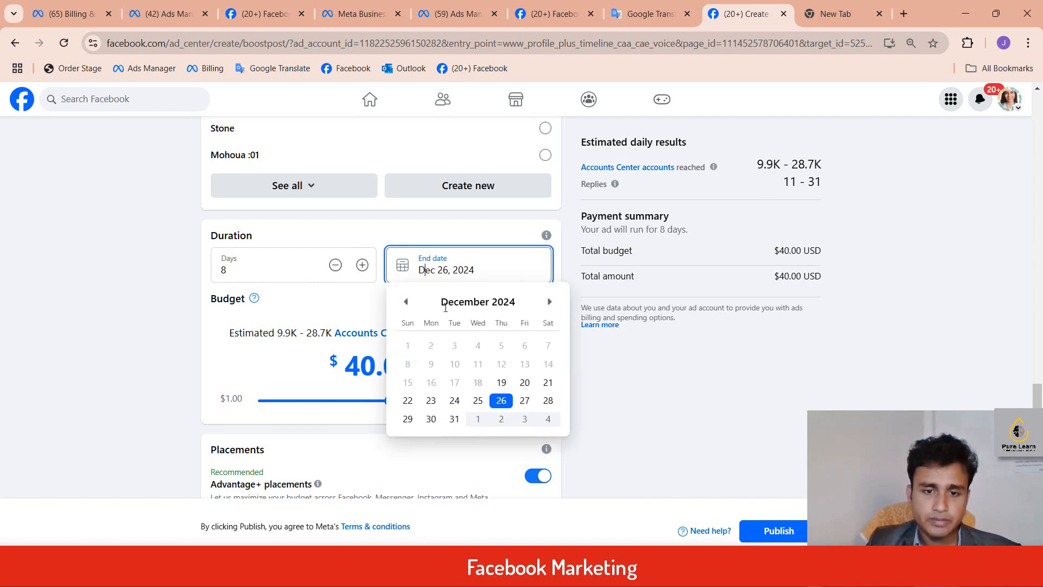
left_click(478, 400)
mouse_move(378, 402)
left_mouse_down()
mouse_move(354, 402)
mouse_move(373, 405)
mouse_move(363, 403)
left_mouse_up()
Step: Turn off Advantage+ placements to choose the ad's placements manually
scroll(552, 339, "down", 3)
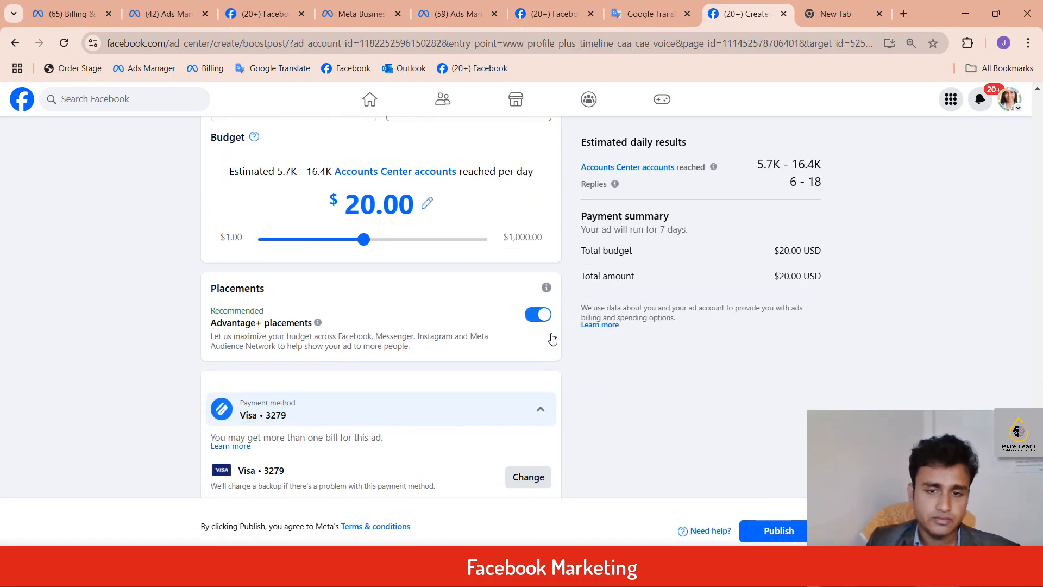
left_click(538, 315)
scroll(674, 388, "down", 2)
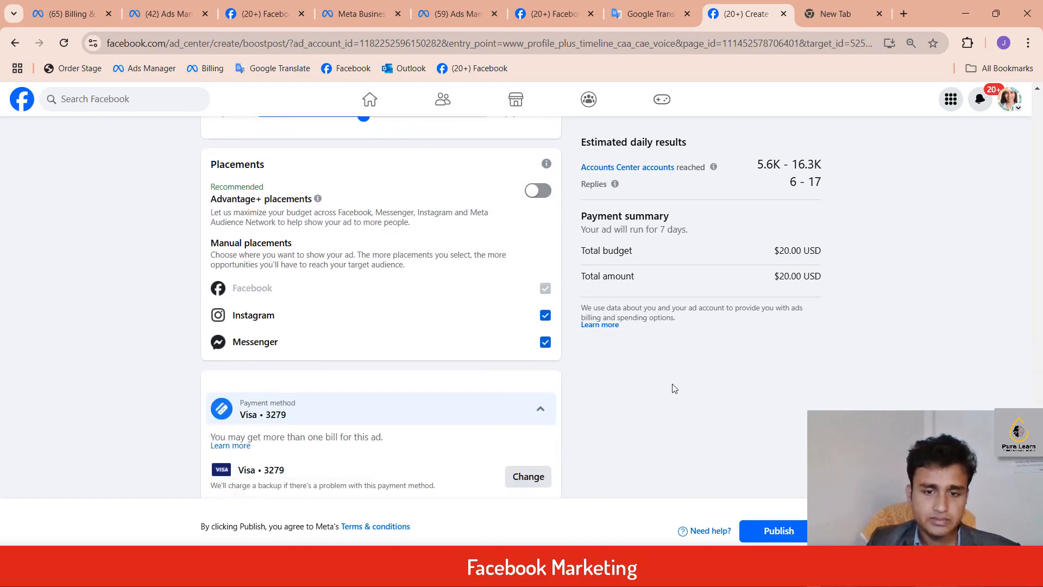
Step: Exclude Messenger and Instagram from the manual placements so the ad runs on Facebook only
left_click(536, 342)
left_click(478, 321)
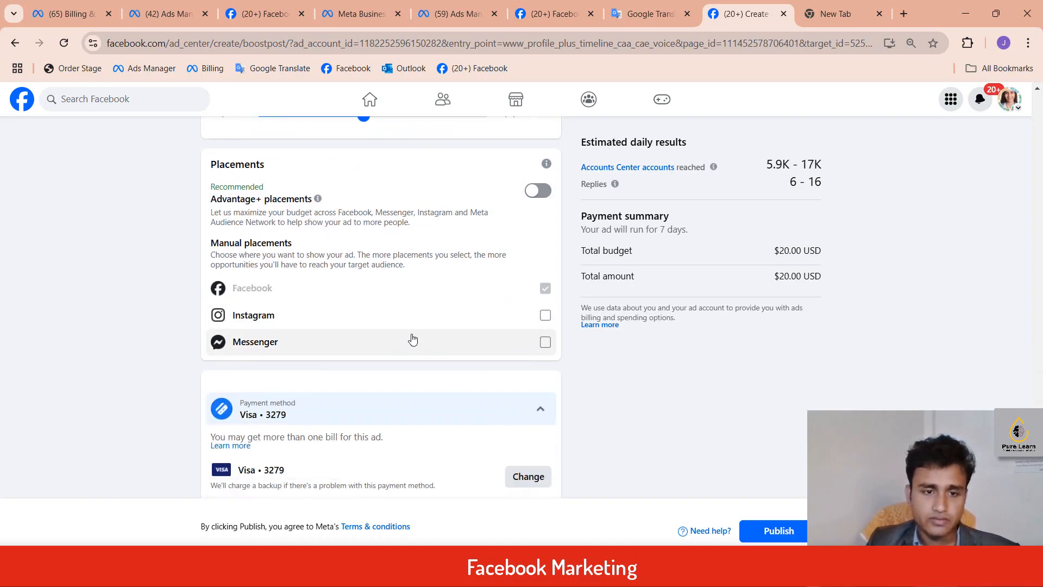
Step: Review the boost settings from the placements back up to the goal, publish the ad, and dismiss the review confirmation
scroll(477, 408, "up", 2)
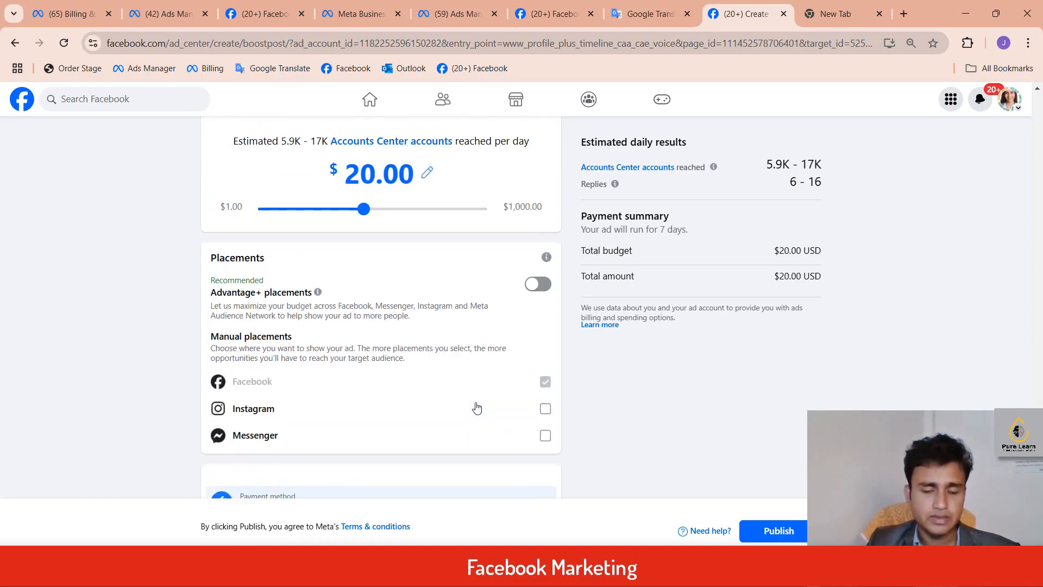
scroll(477, 408, "up", 10)
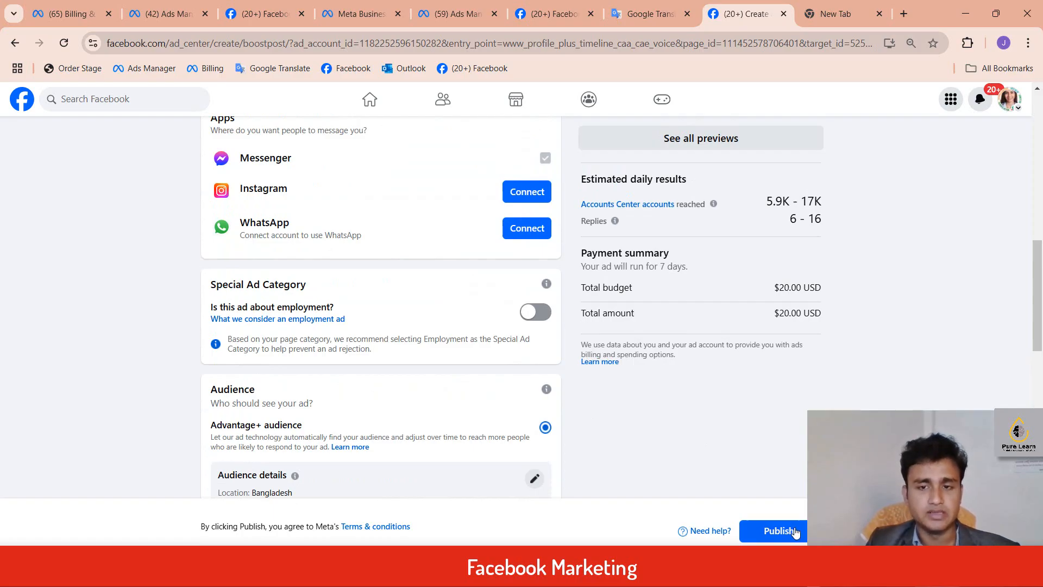
scroll(501, 379, "up", 10)
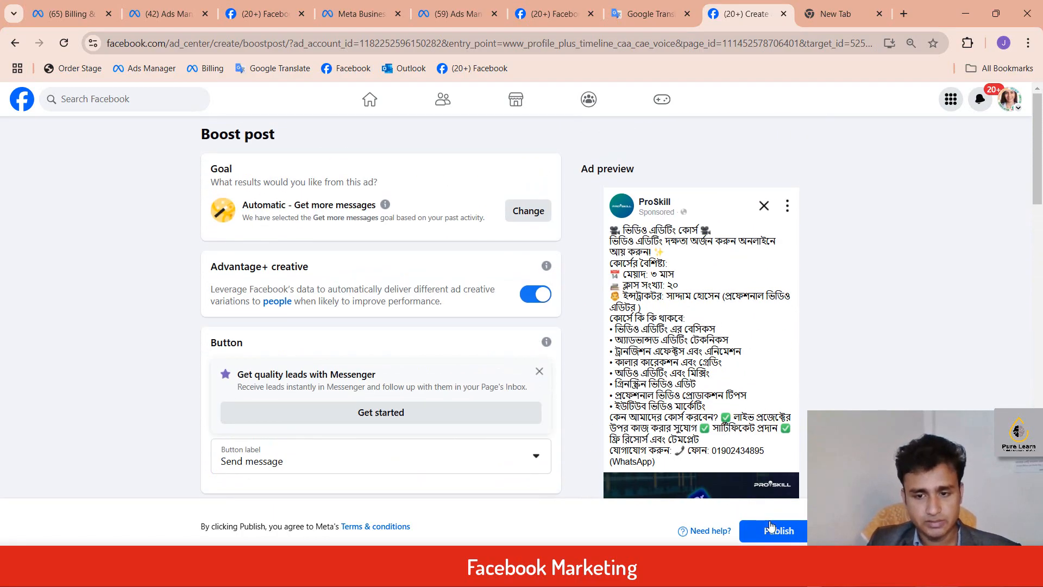
left_click(771, 535)
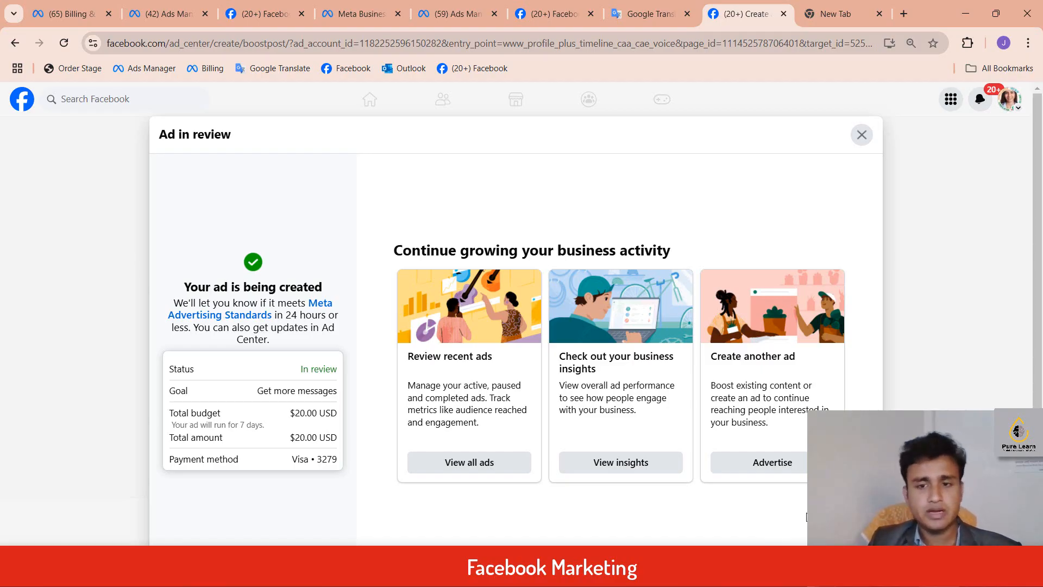
scroll(837, 478, "down", 3)
left_click(833, 504)
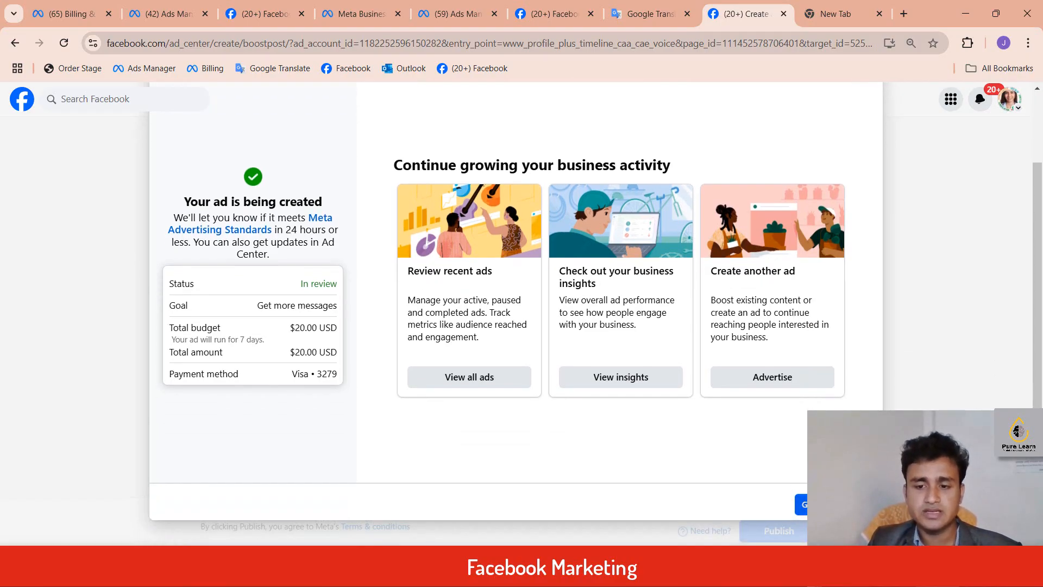